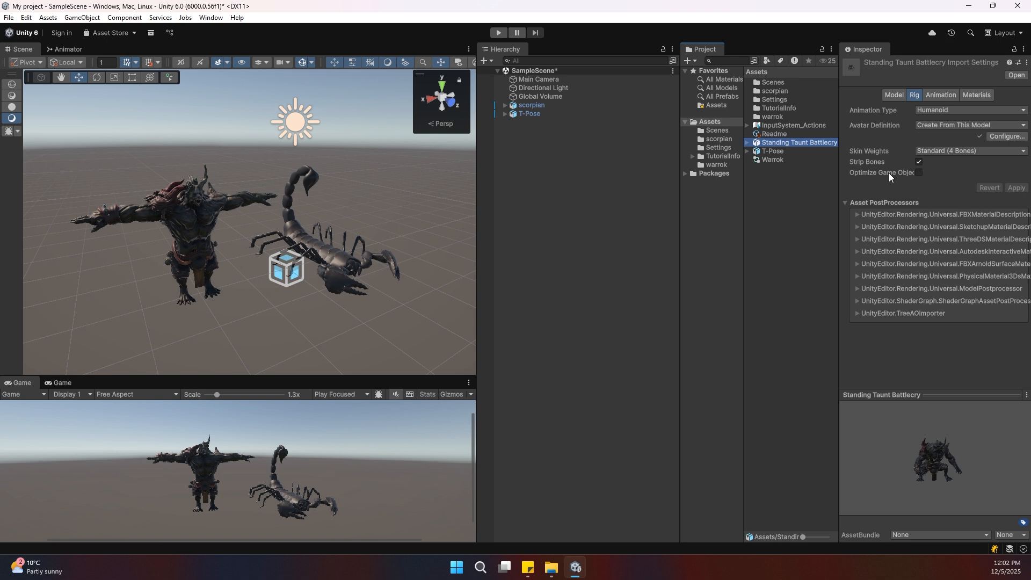
Review the bone mapping in the avatar configuration of the Standing Taunt Battlecry model, then return to the scene
{"action": "left_click", "coordinate": [1007, 136]}
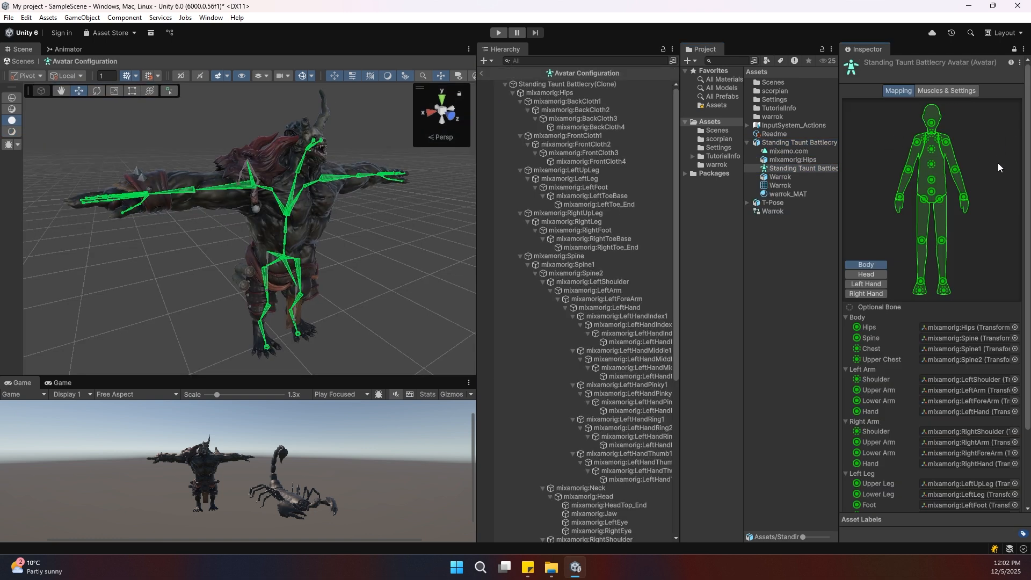
{"action": "scroll", "coordinate": [939, 306], "scroll_direction": "down", "scroll_amount": 4}
{"action": "scroll", "coordinate": [944, 308], "scroll_direction": "up", "scroll_amount": 4}
{"action": "left_click", "coordinate": [482, 73]}
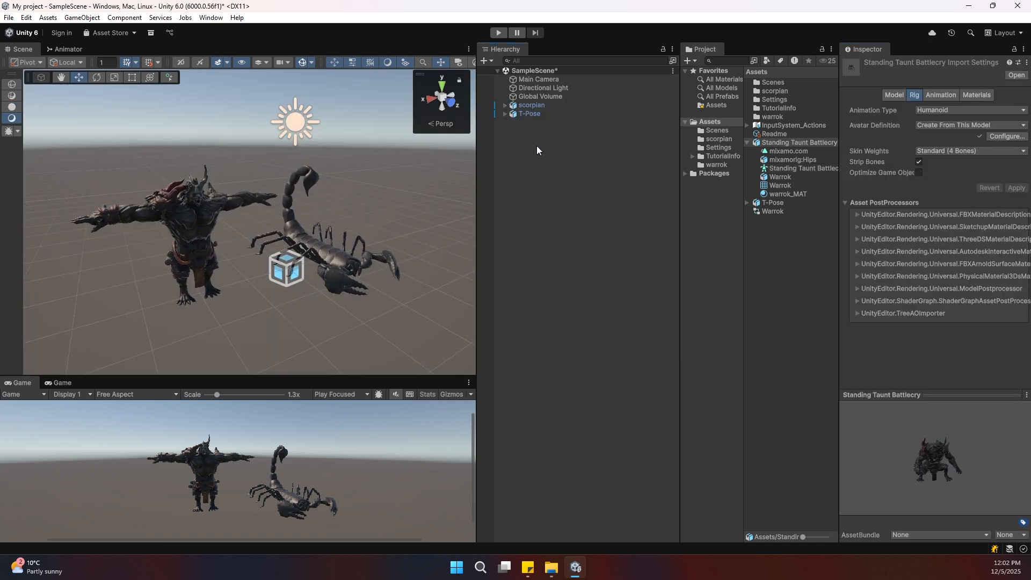
Try the Humanoid animation type on the rig of the scorpian model in the scorpian folder and apply it
{"action": "left_click", "coordinate": [537, 107]}
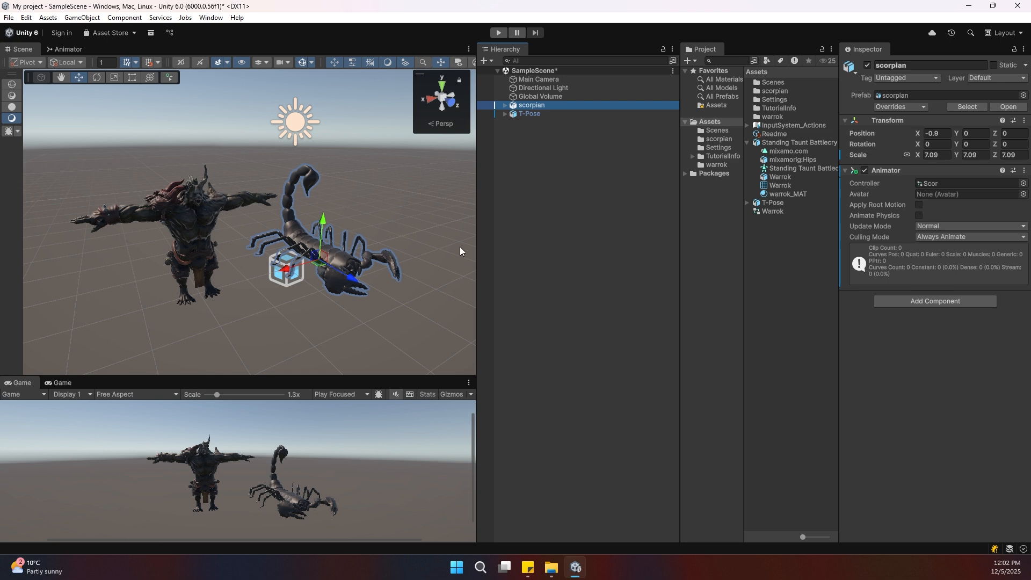
{"action": "double_click", "coordinate": [776, 91]}
{"action": "left_click", "coordinate": [771, 134]}
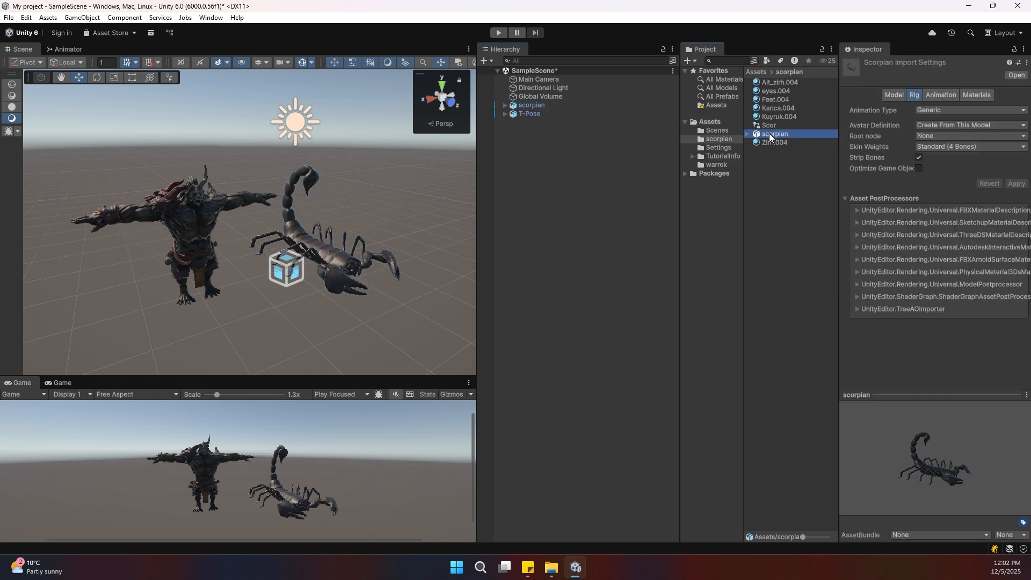
{"action": "left_click", "coordinate": [937, 111]}
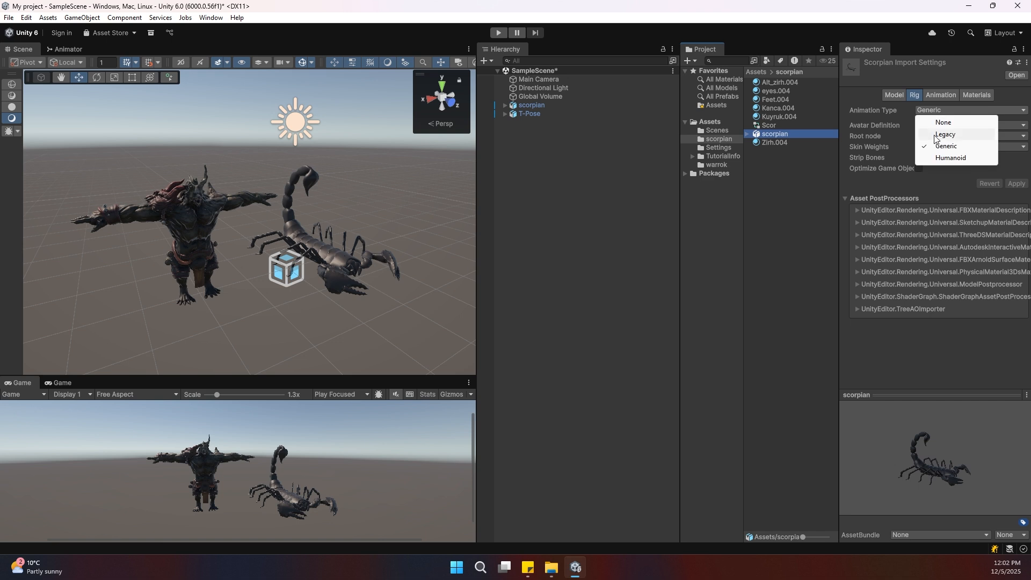
{"action": "left_click", "coordinate": [930, 156]}
{"action": "left_click", "coordinate": [1016, 199]}
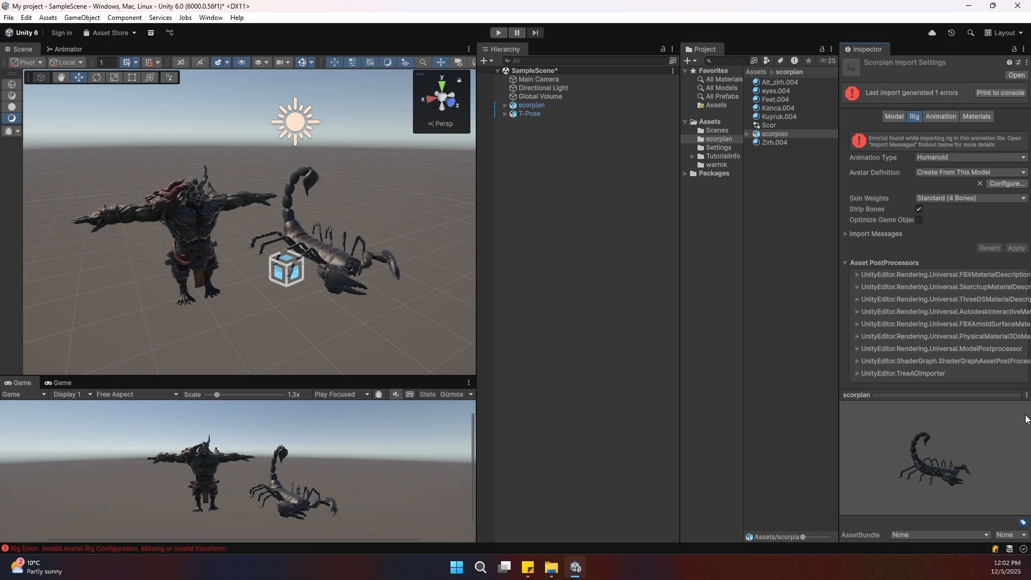
Inspect the bone mapping in the scorpian model's avatar configuration, then return to the scene
{"action": "left_click", "coordinate": [1000, 185]}
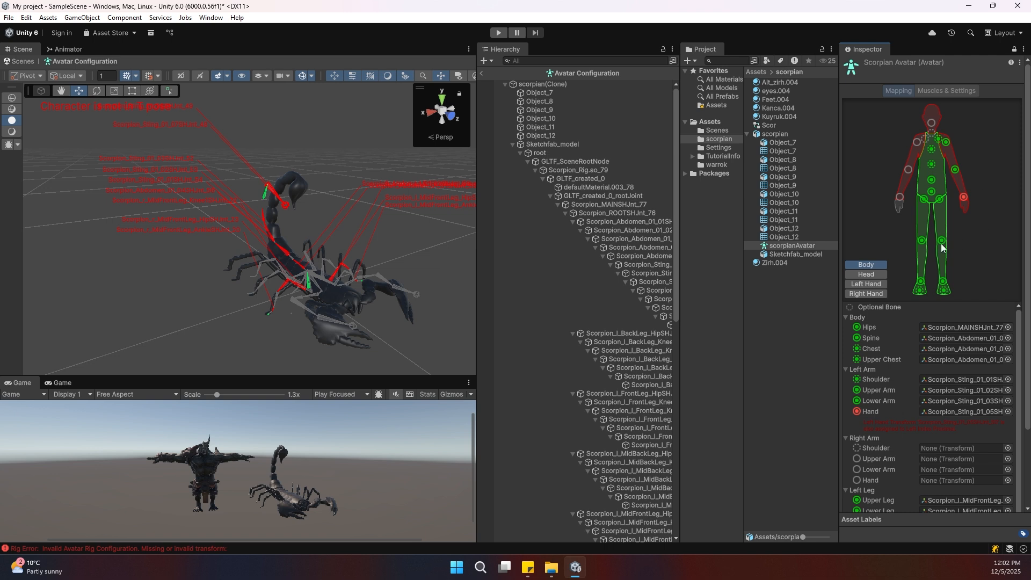
{"action": "scroll", "coordinate": [940, 350], "scroll_direction": "down", "scroll_amount": 1}
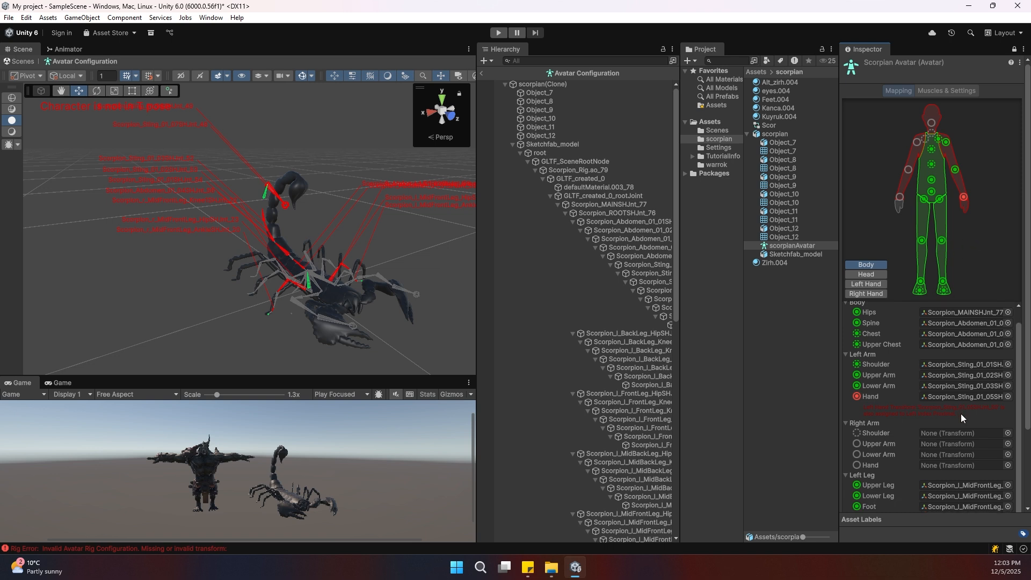
{"action": "scroll", "coordinate": [959, 413], "scroll_direction": "up", "scroll_amount": 1}
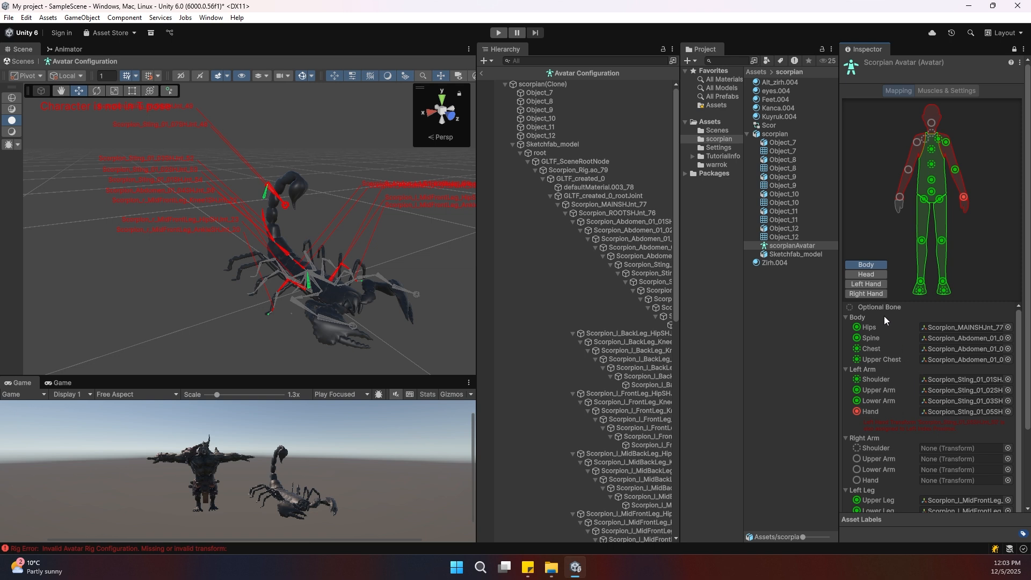
{"action": "left_click", "coordinate": [777, 136]}
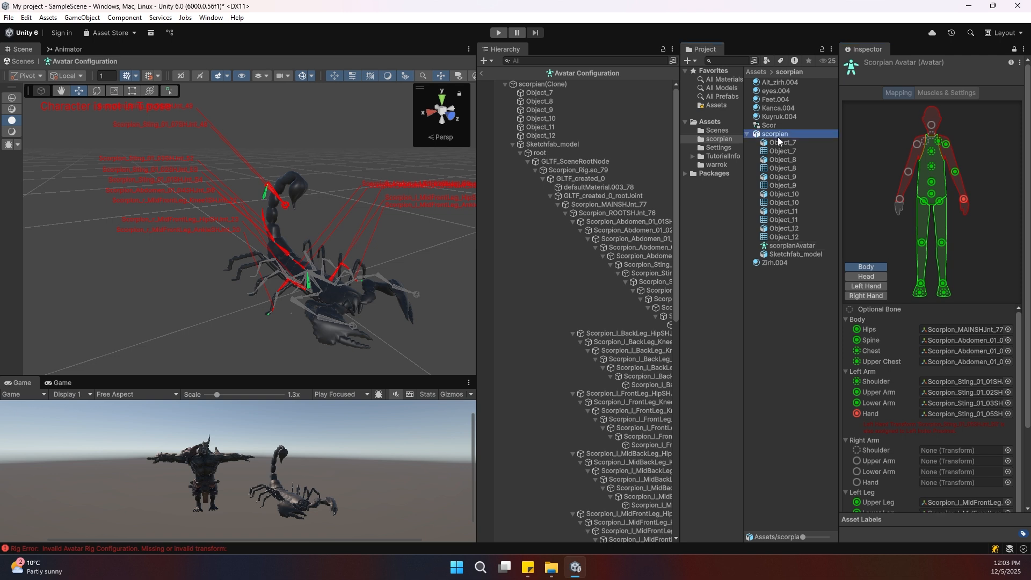
{"action": "left_click", "coordinate": [482, 73]}
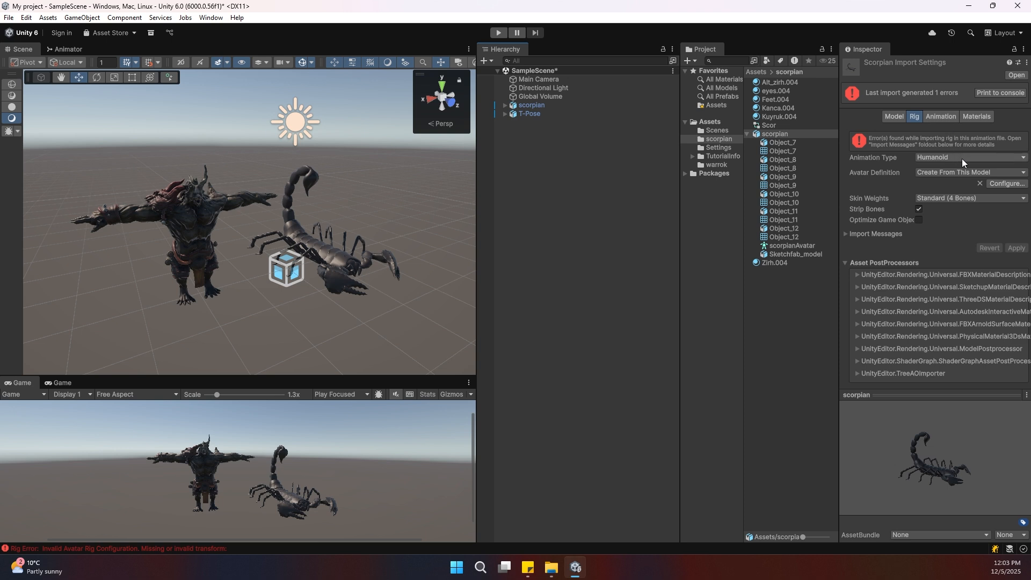
Set the scorpian model's rig animation type back to Generic and apply the change
{"action": "left_click", "coordinate": [939, 156]}
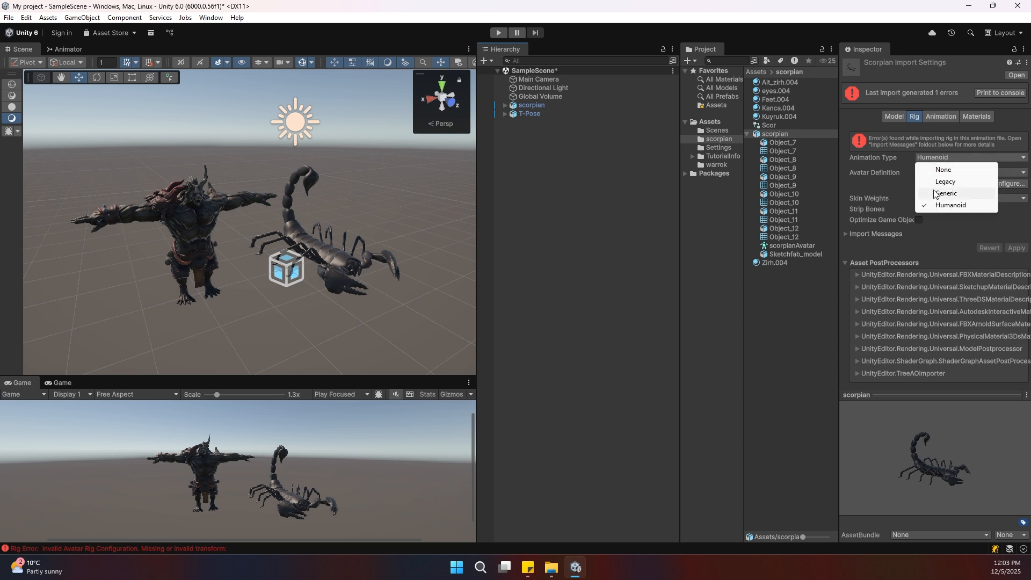
{"action": "left_click", "coordinate": [941, 183]}
{"action": "left_click", "coordinate": [1015, 245]}
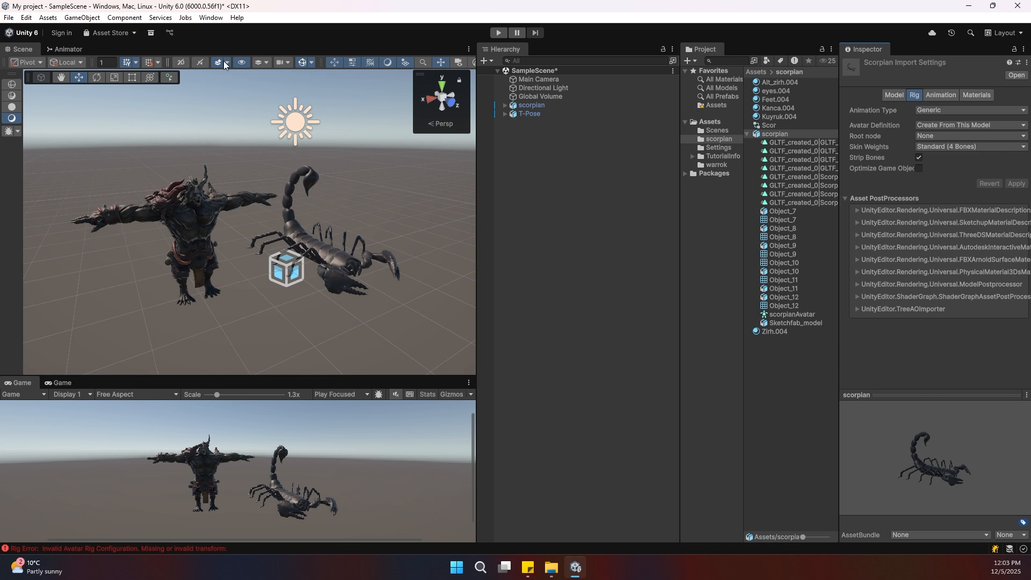
Install the Animation Rigging 1.3.1 package from the Unity Registry and close the Package Manager
{"action": "left_click", "coordinate": [211, 17]}
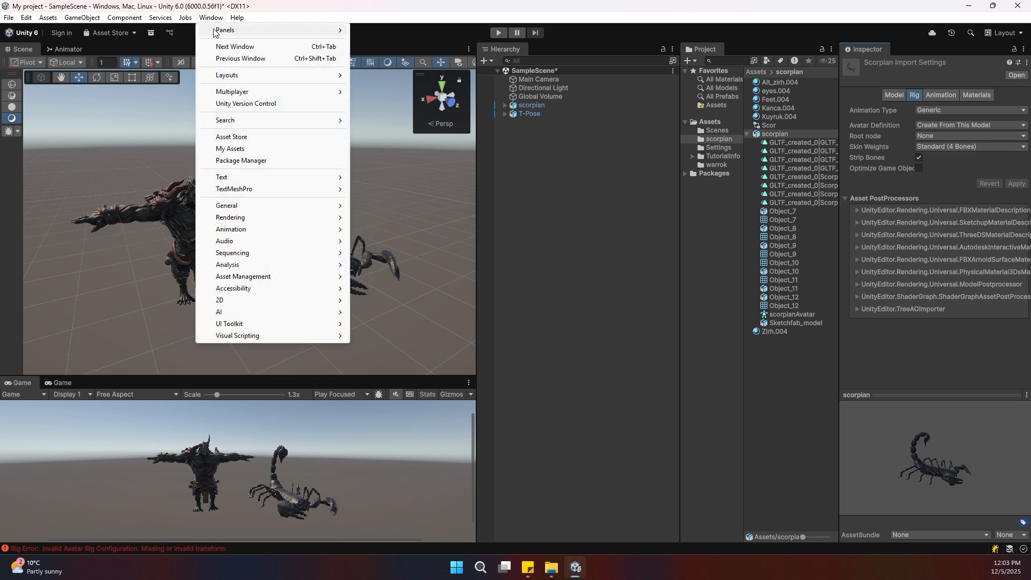
{"action": "left_click", "coordinate": [234, 162]}
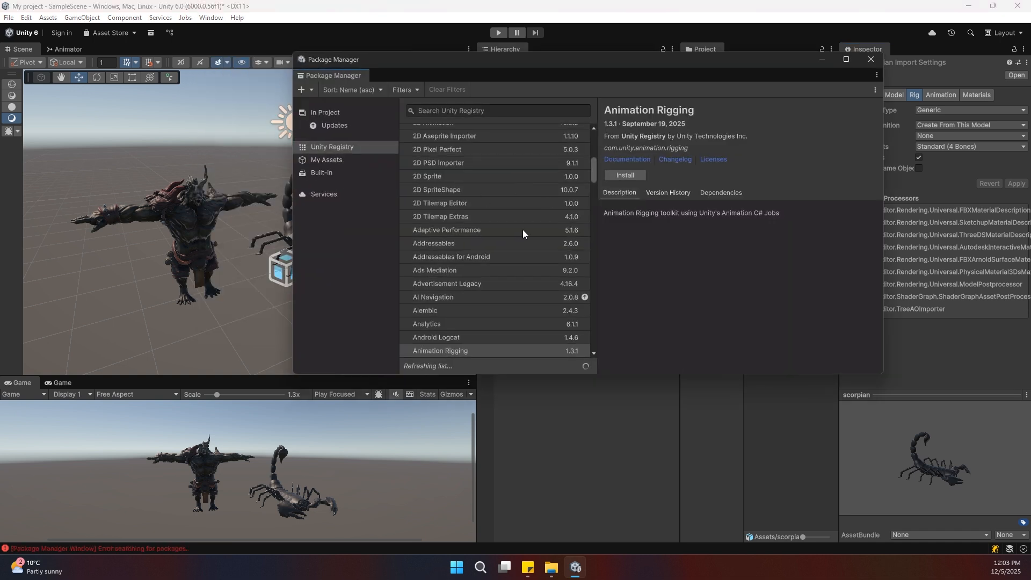
{"action": "scroll", "coordinate": [510, 234], "scroll_direction": "down", "scroll_amount": 1}
{"action": "left_click", "coordinate": [418, 322]}
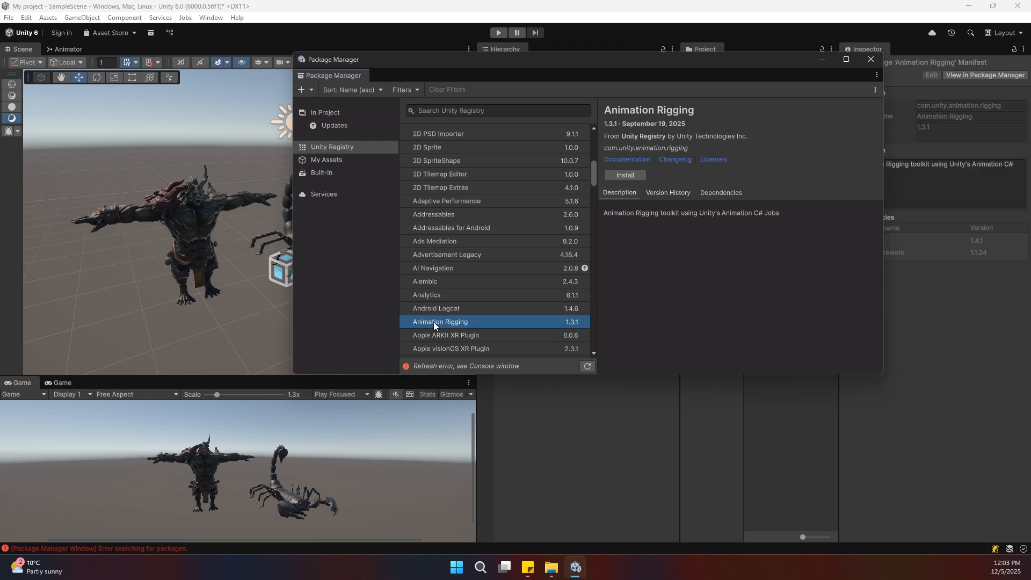
{"action": "left_click", "coordinate": [633, 175]}
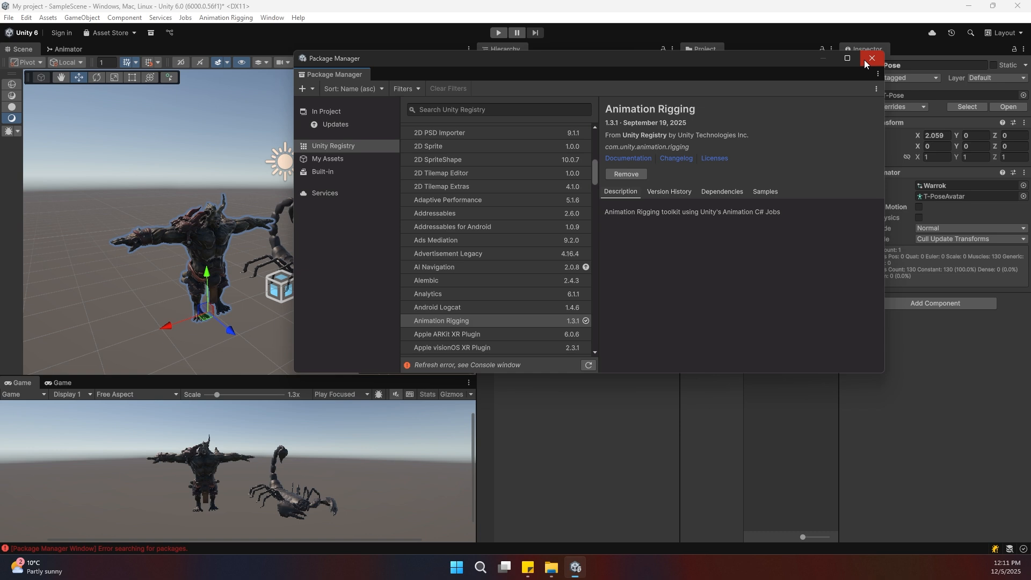
{"action": "left_click", "coordinate": [870, 59]}
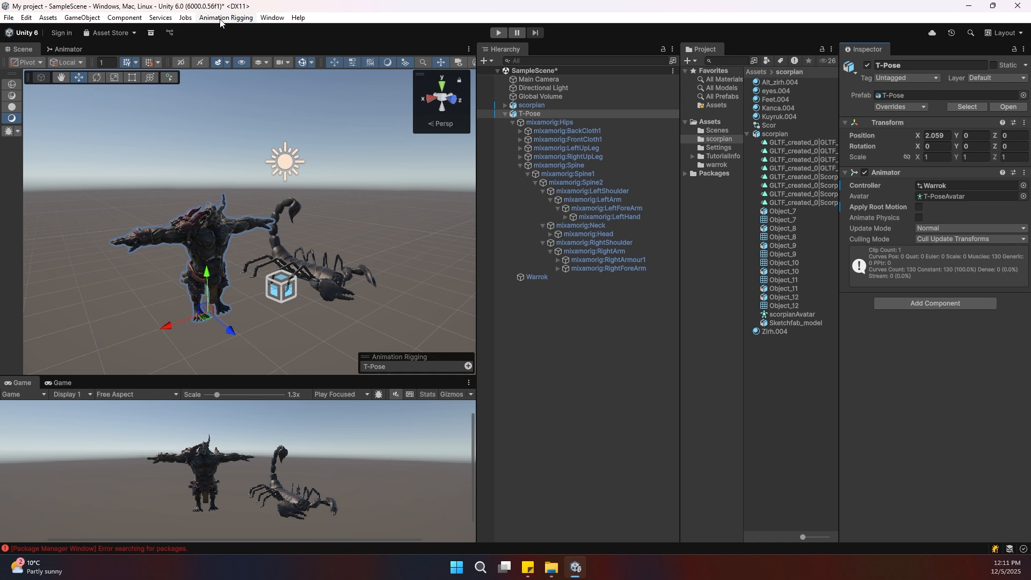
Run Bone Renderer Setup on the T-Pose character in the scene
{"action": "left_click", "coordinate": [544, 113]}
{"action": "left_click", "coordinate": [538, 105]}
{"action": "left_click", "coordinate": [535, 114]}
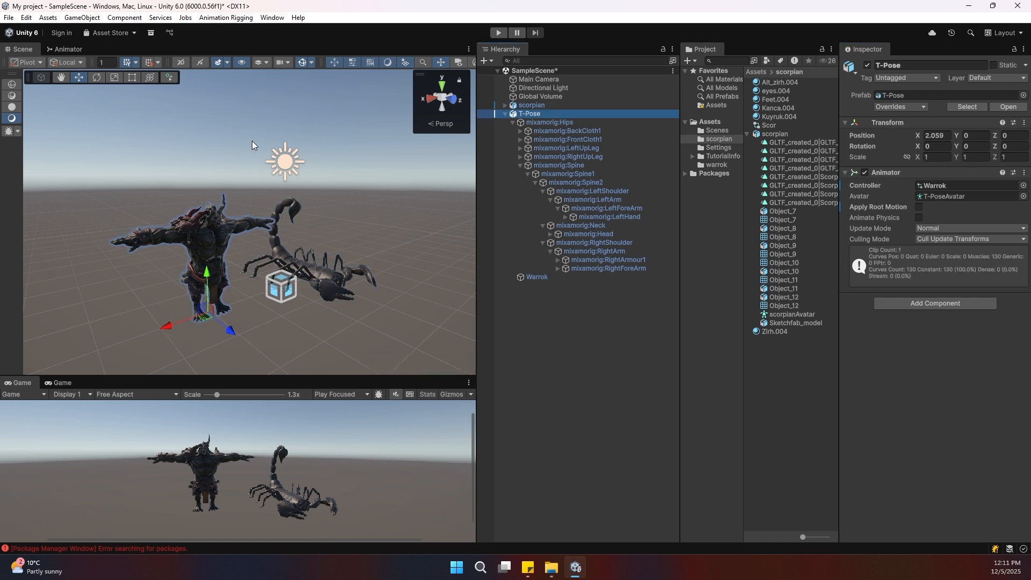
{"action": "left_click", "coordinate": [232, 20]}
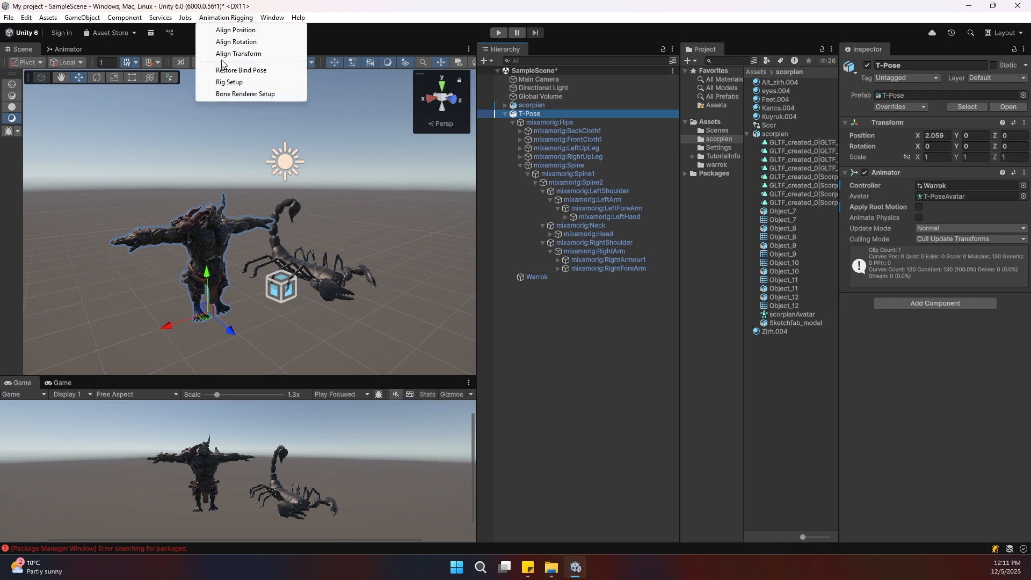
{"action": "left_click", "coordinate": [245, 93]}
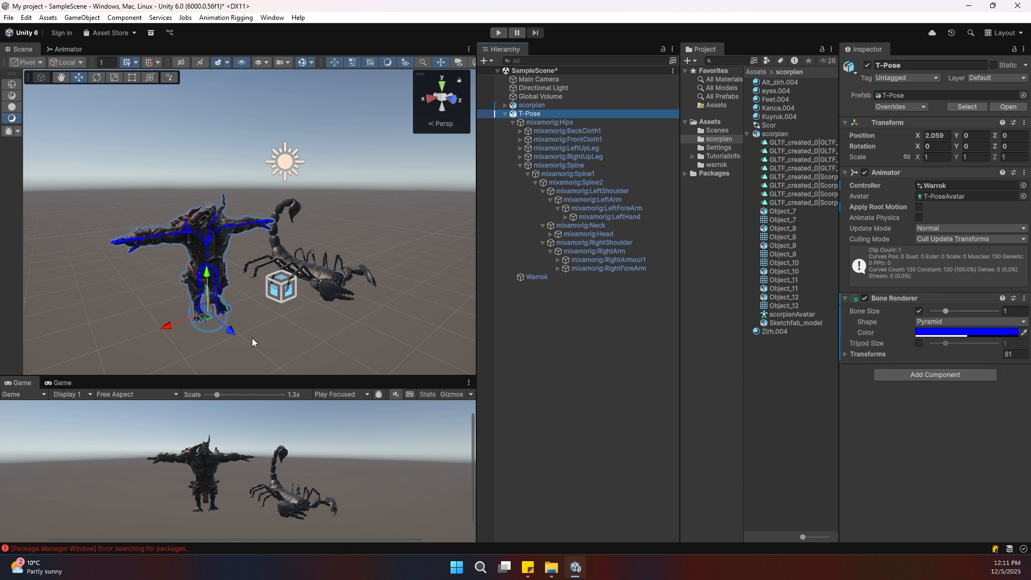
Run Rig Setup on the T-Pose character to give it a Rig Builder and a child rig
{"action": "scroll", "coordinate": [147, 265], "scroll_direction": "up", "scroll_amount": 8}
{"action": "middle_click_drag", "start_coordinate": [200, 258], "coordinate": [230, 230]}
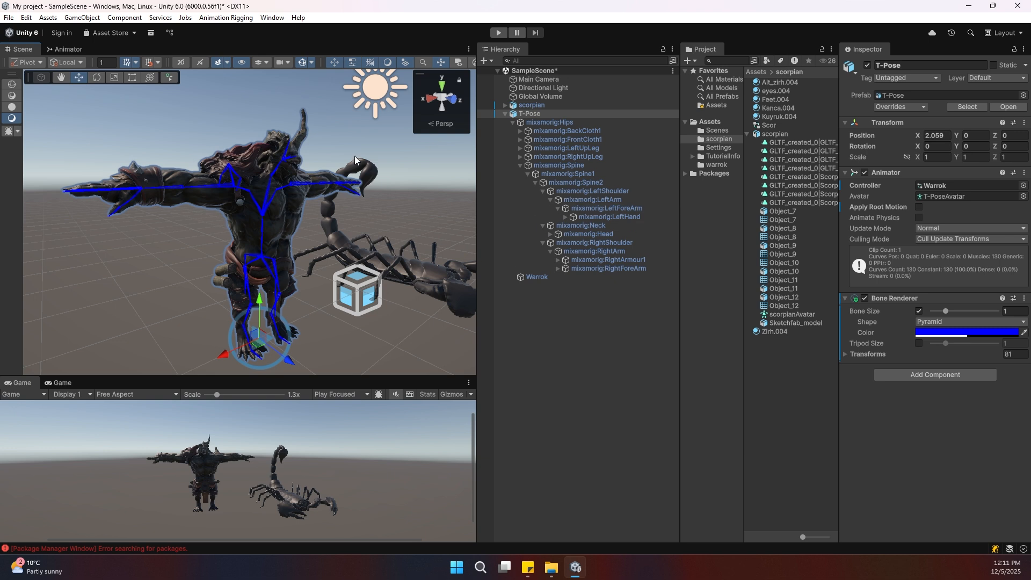
{"action": "left_click", "coordinate": [222, 18]}
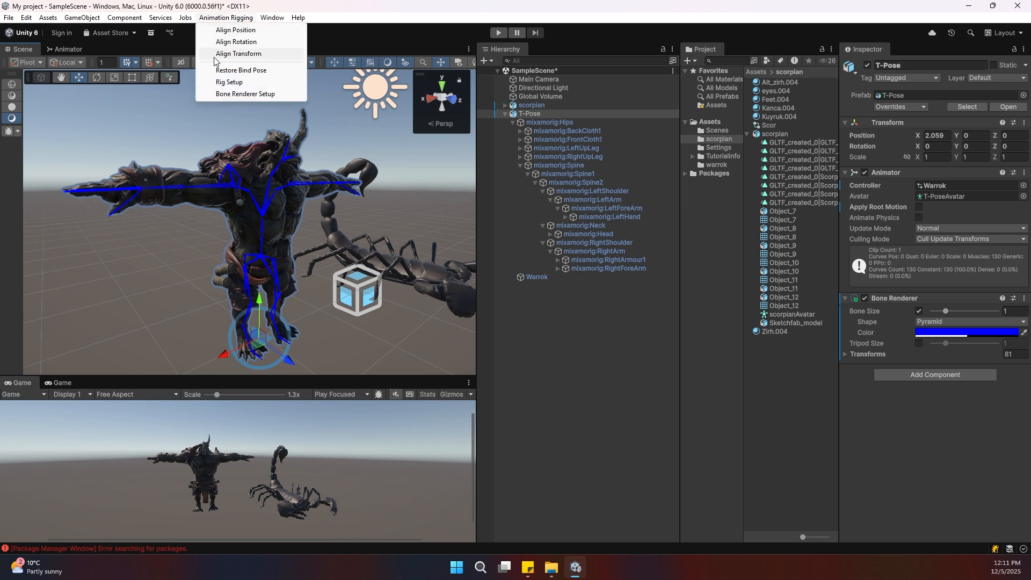
{"action": "left_click", "coordinate": [230, 82]}
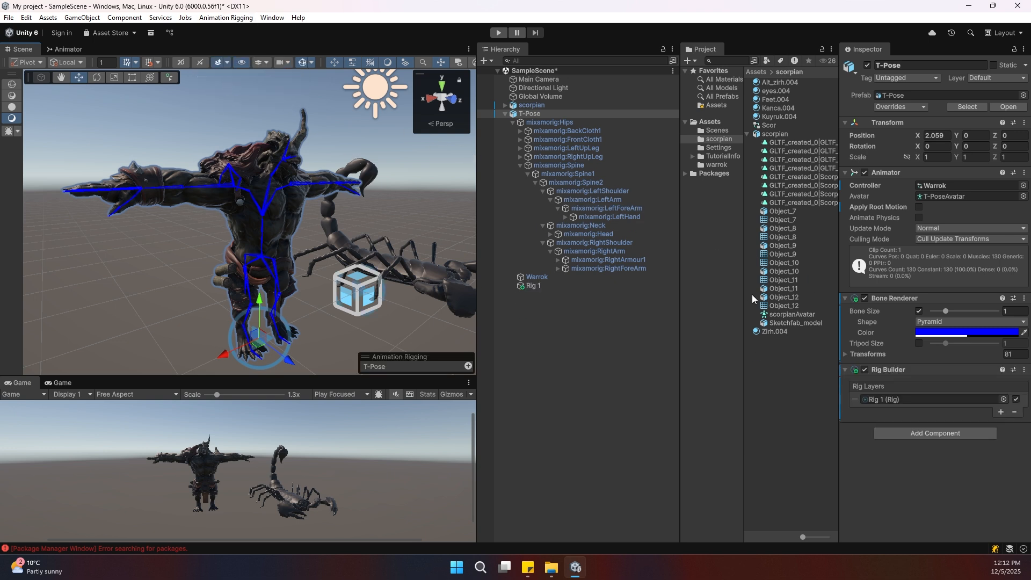
Create an empty child object named Head under Rig 1
{"action": "left_click", "coordinate": [537, 288]}
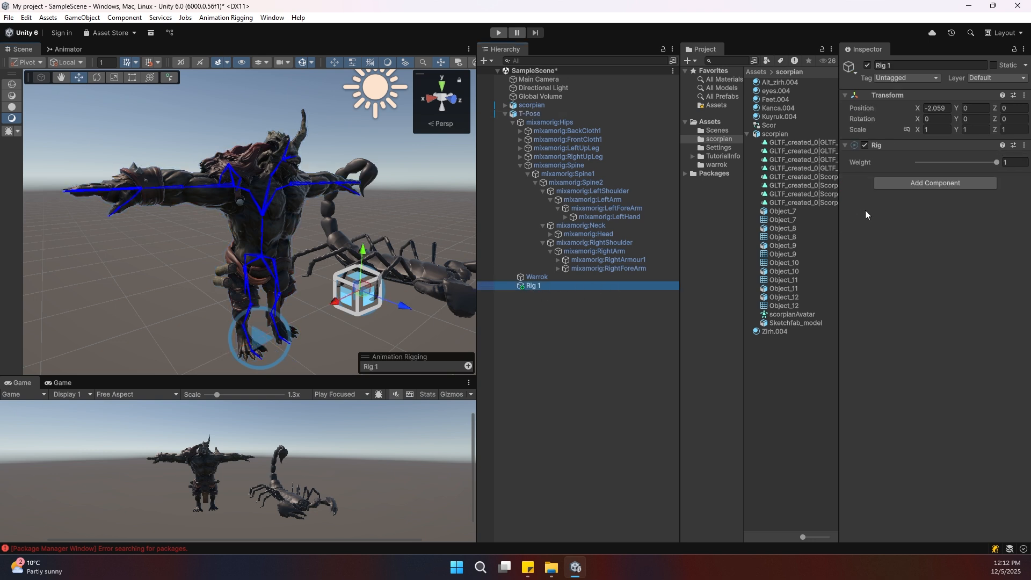
{"action": "right_click", "coordinate": [540, 286]}
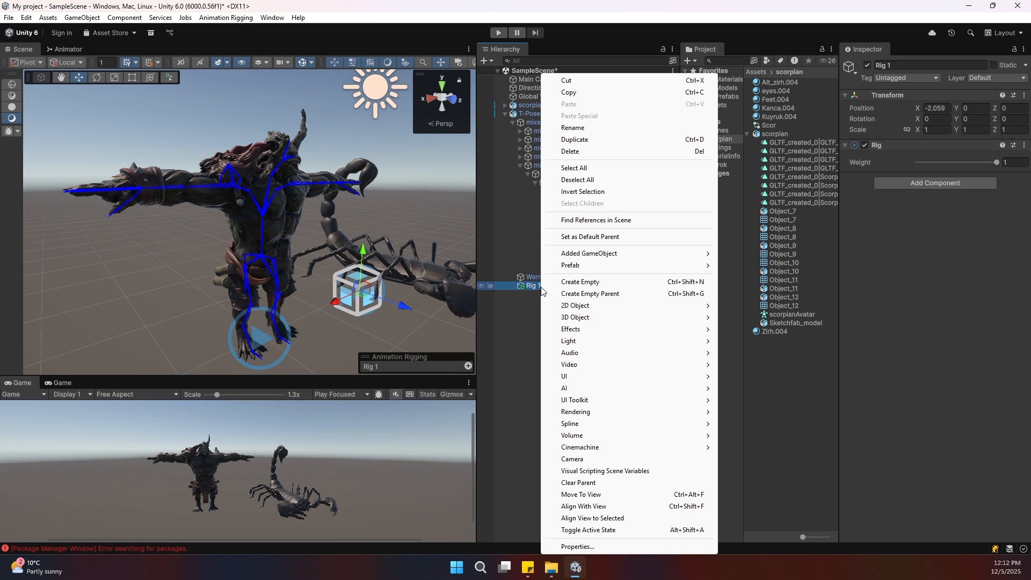
{"action": "left_click", "coordinate": [578, 281]}
{"action": "type", "text": "Head"}
{"action": "key", "text": "Return"}
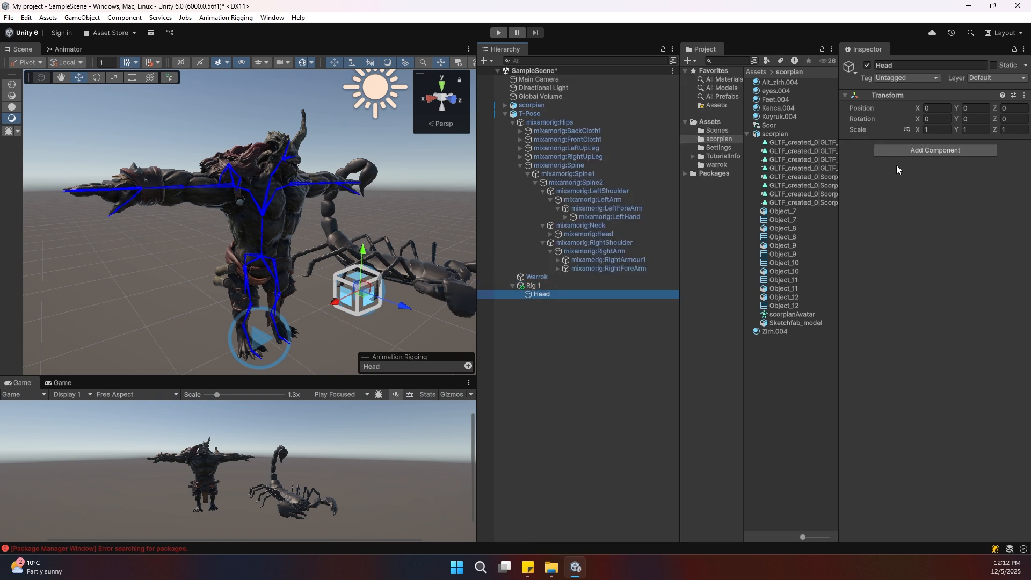
Add a Multi-Rotation Constraint to the Head object and assign the mixamorig:Head bone as its constrained object
{"action": "left_click", "coordinate": [904, 152]}
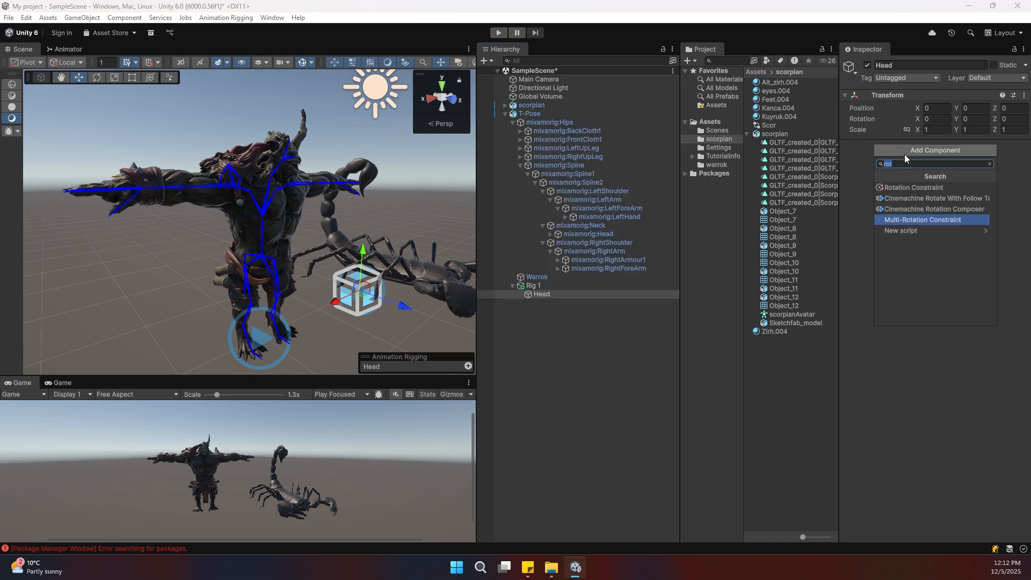
{"action": "left_click", "coordinate": [917, 220]}
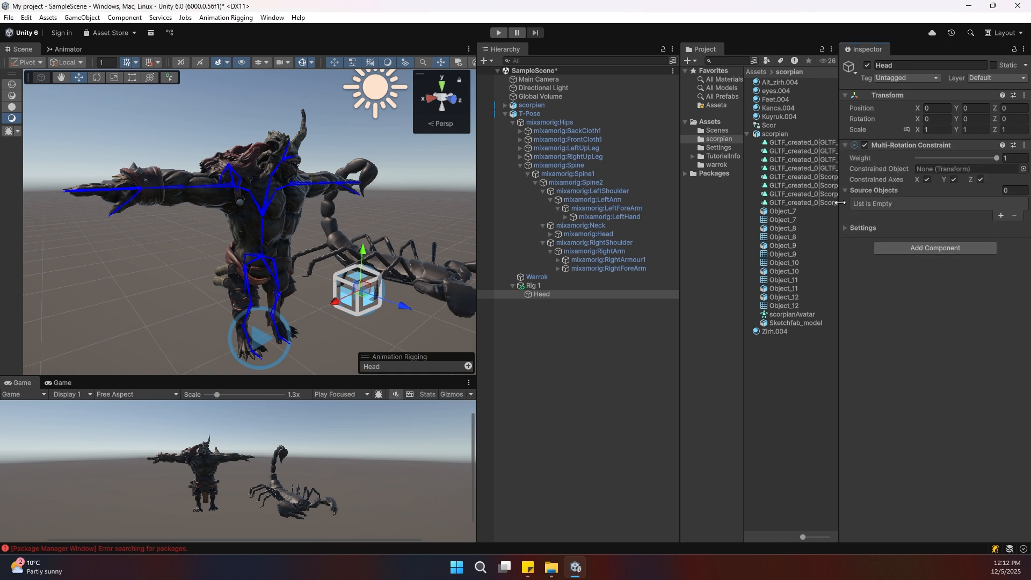
{"action": "mouse_move", "coordinate": [853, 194]}
{"action": "scroll", "coordinate": [307, 154], "scroll_direction": "up", "scroll_amount": 6}
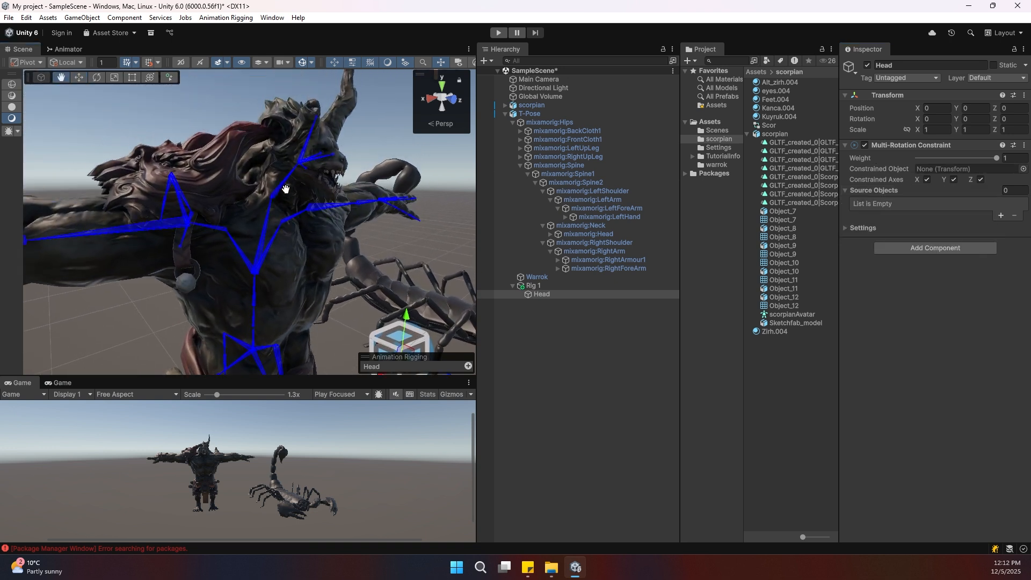
{"action": "left_click_drag", "start_coordinate": [285, 189], "coordinate": [300, 206]}
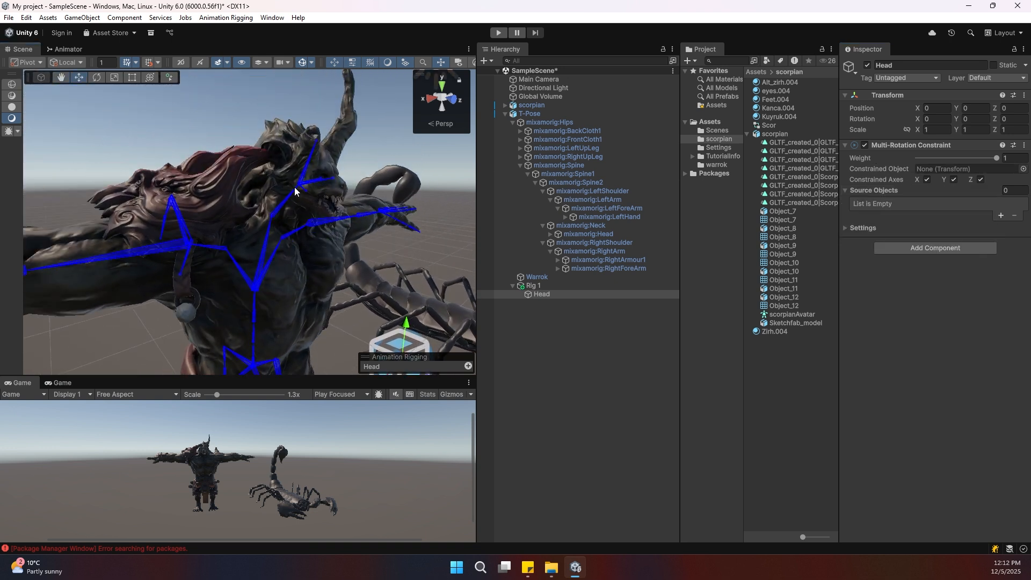
{"action": "left_click", "coordinate": [302, 172]}
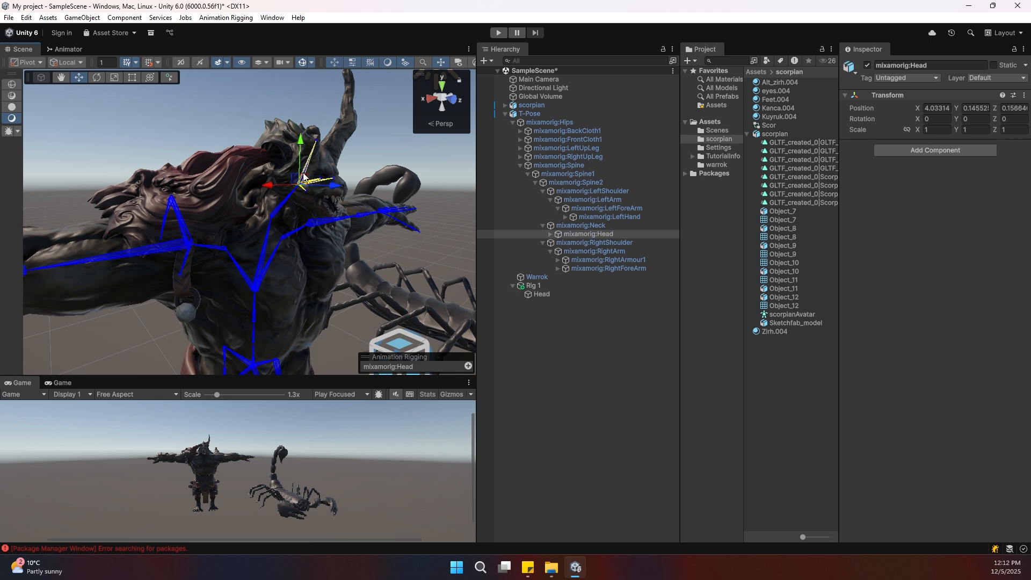
{"action": "left_click", "coordinate": [549, 295]}
{"action": "left_click_drag", "start_coordinate": [600, 235], "coordinate": [935, 167]}
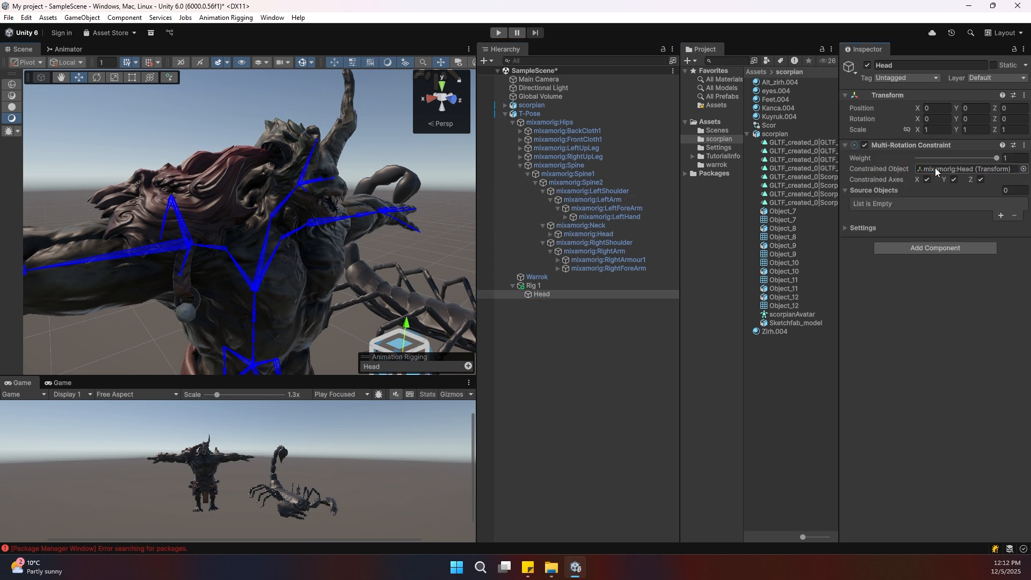
Create an empty child object named Target under the rig's Head object
{"action": "right_click", "coordinate": [528, 295]}
{"action": "left_click", "coordinate": [569, 282]}
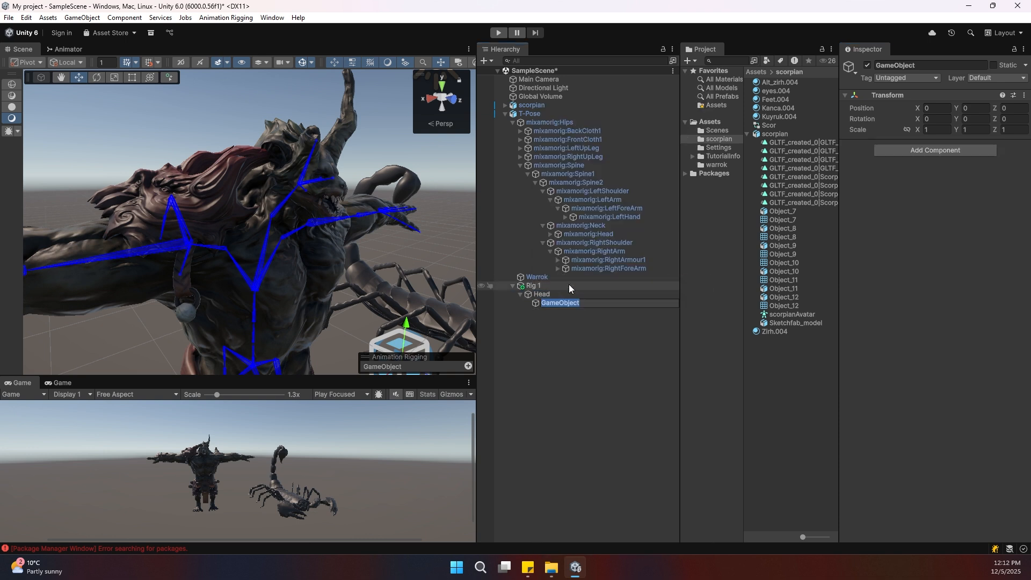
{"action": "type", "text": "Target"}
{"action": "key", "text": "Return"}
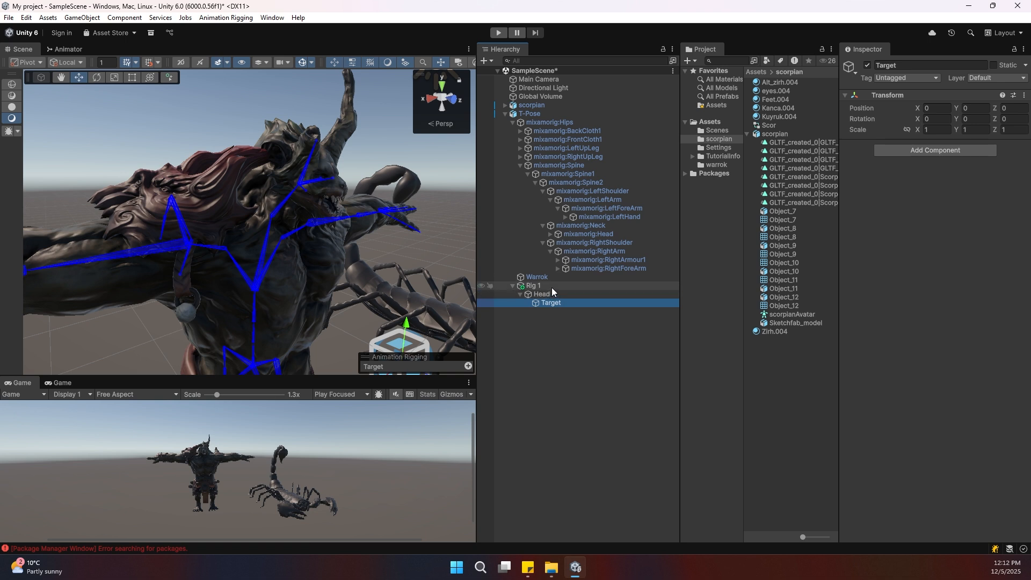
Add the Target object as a source object of the Head object's Multi-Rotation Constraint
{"action": "left_click", "coordinate": [552, 287]}
{"action": "left_click", "coordinate": [548, 296]}
{"action": "left_click", "coordinate": [1000, 216]}
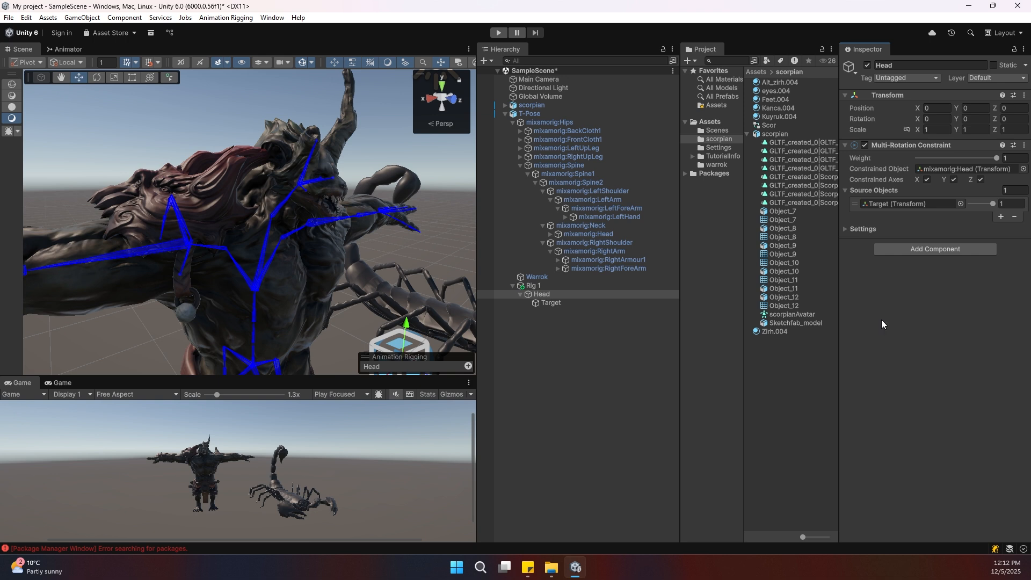
Align the position of the rig's Target object with the mixamorig:Head bone using Animation Rigging's Align Position
{"action": "left_click", "coordinate": [550, 303]}
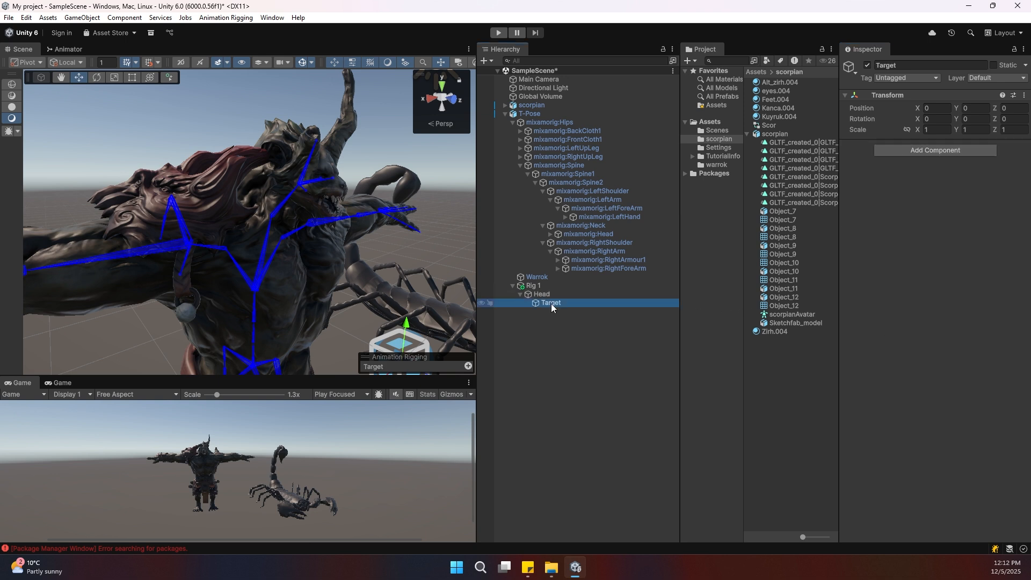
{"action": "left_click", "coordinate": [603, 235], "text": "ctrl"}
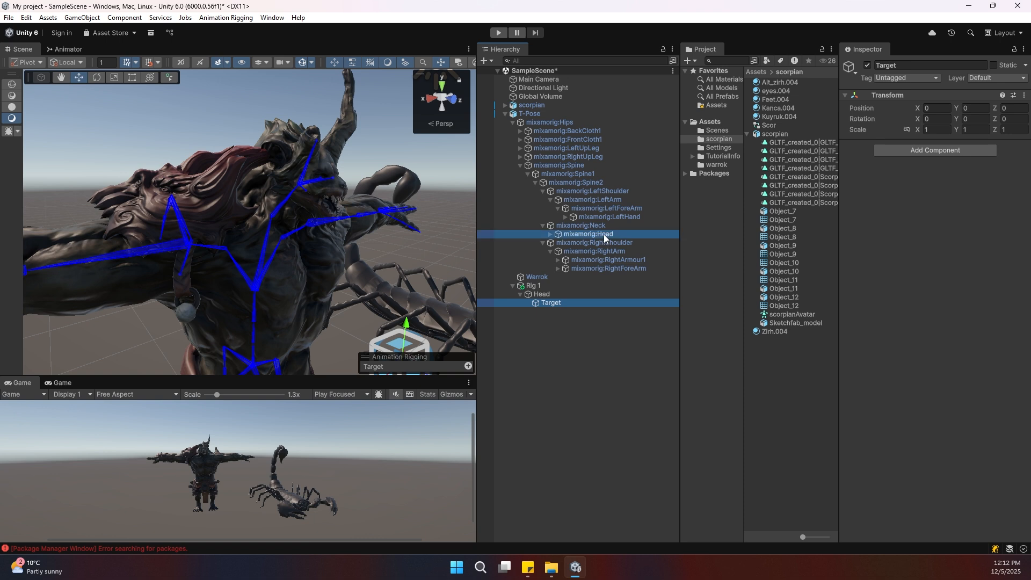
{"action": "left_click", "coordinate": [231, 17]}
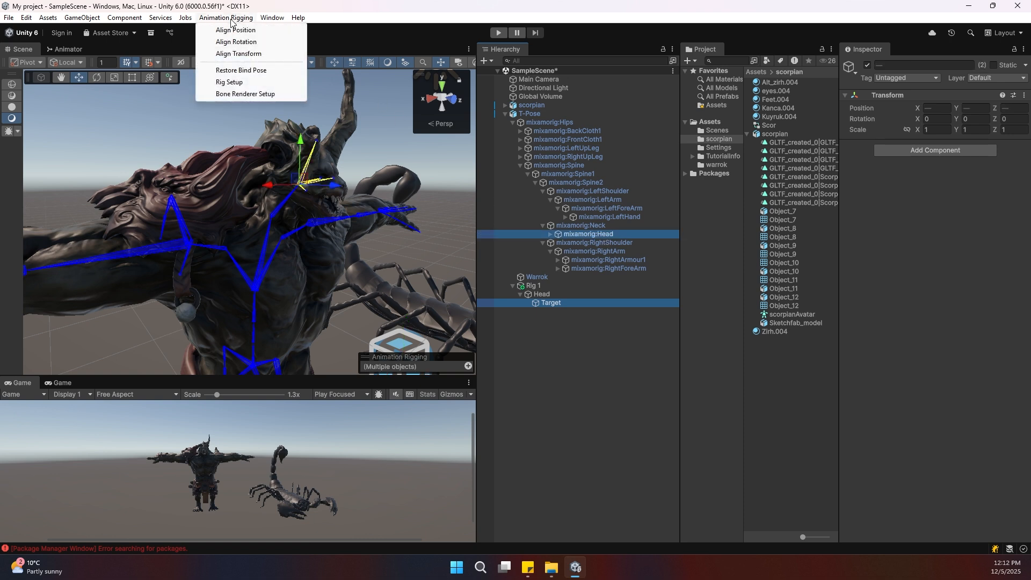
{"action": "left_click", "coordinate": [238, 31]}
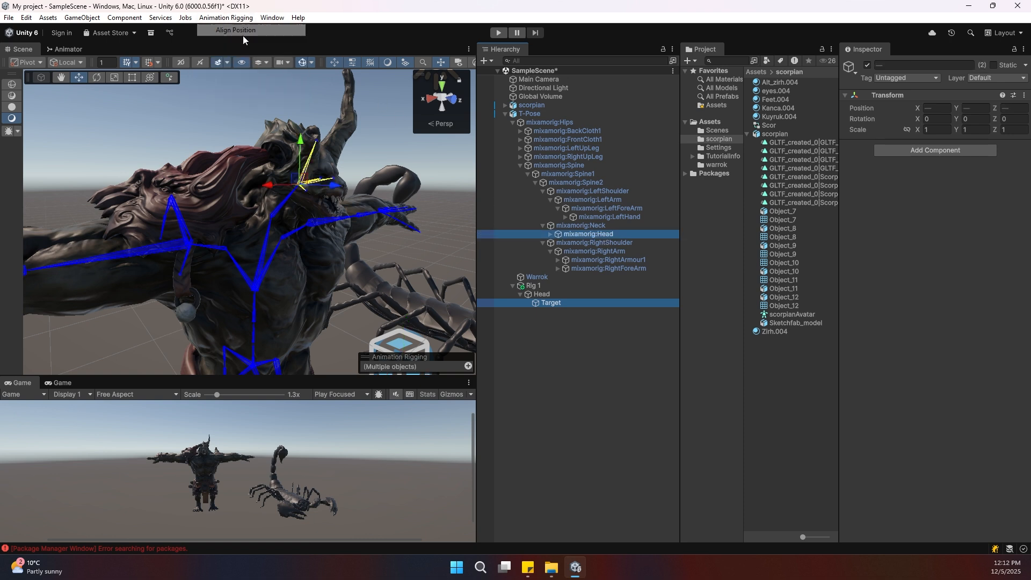
{"action": "left_click", "coordinate": [537, 322]}
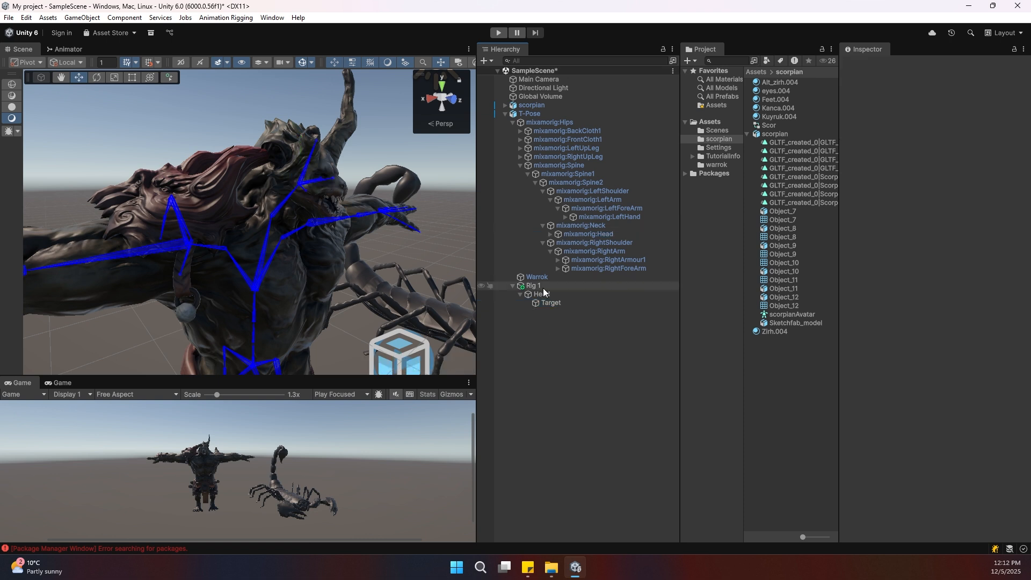
Enter Play mode and rotate the Target object to about -9.8, -25.5, 12.8 to test the head constraint
{"action": "left_click", "coordinate": [498, 32]}
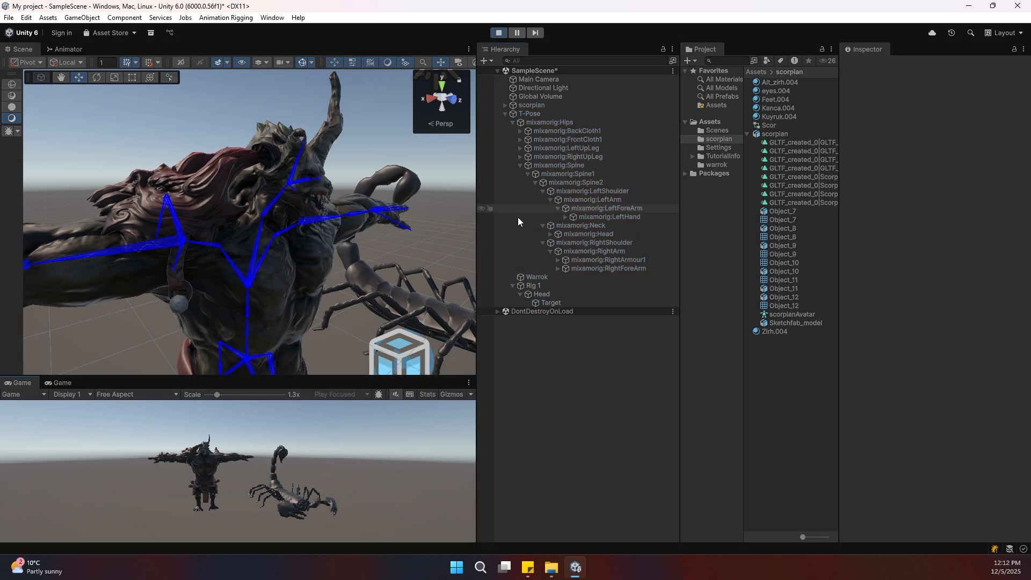
{"action": "left_click", "coordinate": [548, 303]}
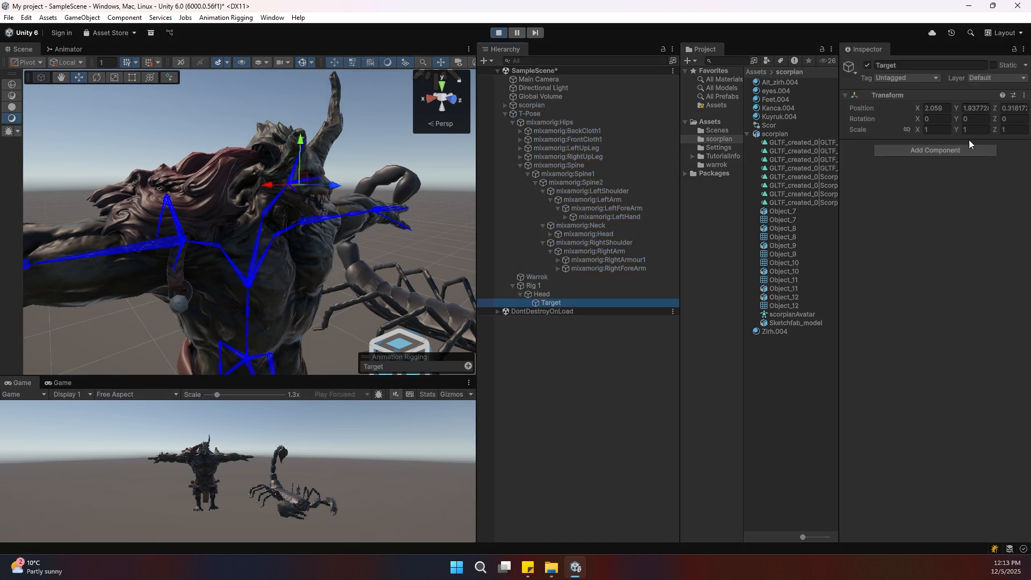
{"action": "key", "text": "y"}
{"action": "left_click_drag", "start_coordinate": [321, 187], "coordinate": [382, 207]}
{"action": "key", "text": "d"}
{"action": "right_click_drag", "start_coordinate": [382, 207], "coordinate": [290, 247]}
{"action": "mouse_move", "coordinate": [295, 209]}
{"action": "left_mouse_down"}
{"action": "mouse_move", "coordinate": [282, 155]}
{"action": "mouse_move", "coordinate": [276, 172]}
{"action": "mouse_move", "coordinate": [357, 168]}
{"action": "mouse_move", "coordinate": [341, 180]}
{"action": "mouse_move", "coordinate": [278, 173]}
{"action": "mouse_move", "coordinate": [290, 182]}
{"action": "mouse_move", "coordinate": [306, 173]}
{"action": "mouse_move", "coordinate": [310, 222]}
{"action": "left_mouse_up"}
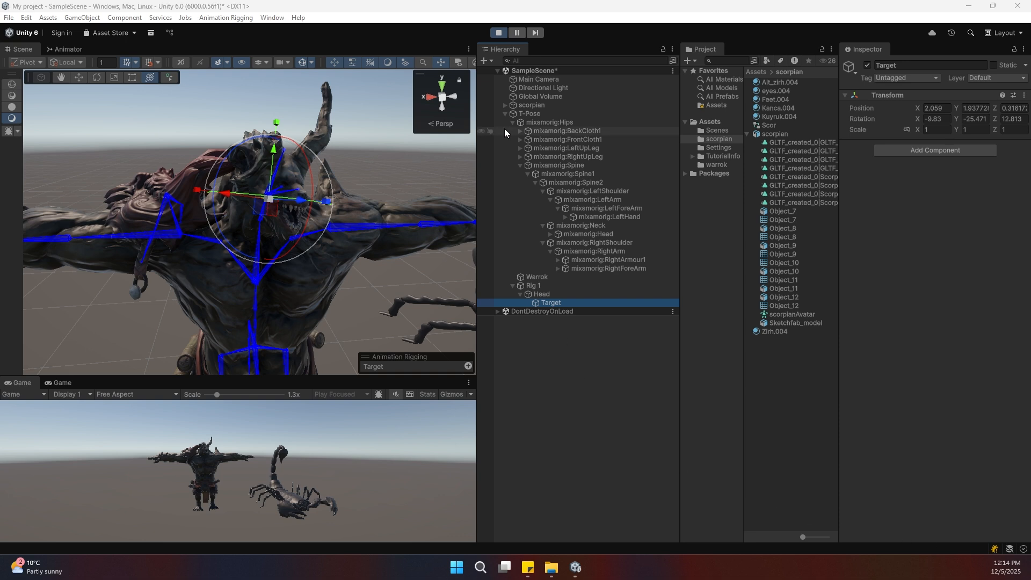
Locate the character's right hand bone and create an empty child object named RightHand under Rig 1
{"action": "left_click", "coordinate": [526, 115]}
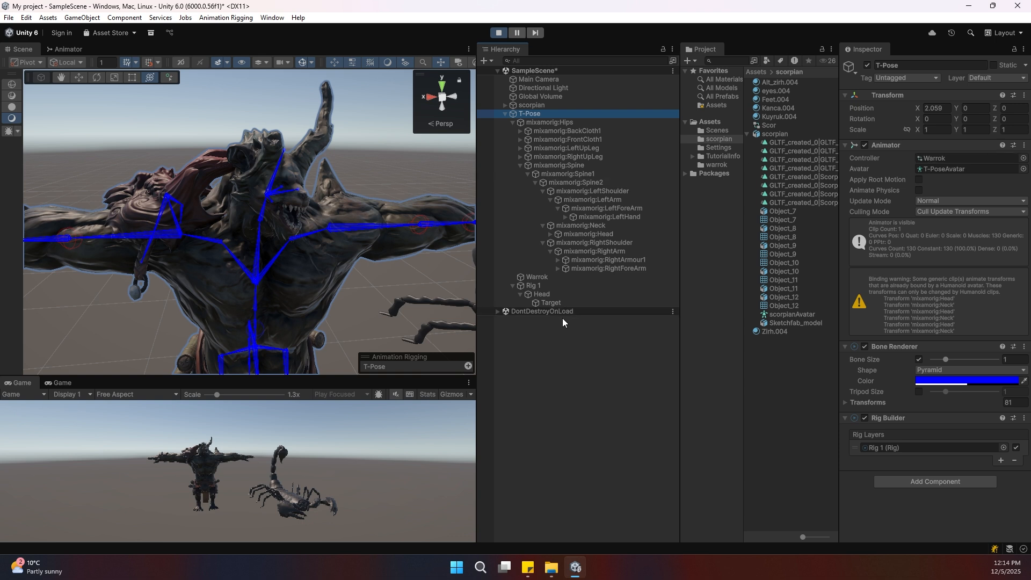
{"action": "scroll", "coordinate": [288, 256], "scroll_direction": "up", "scroll_amount": 8}
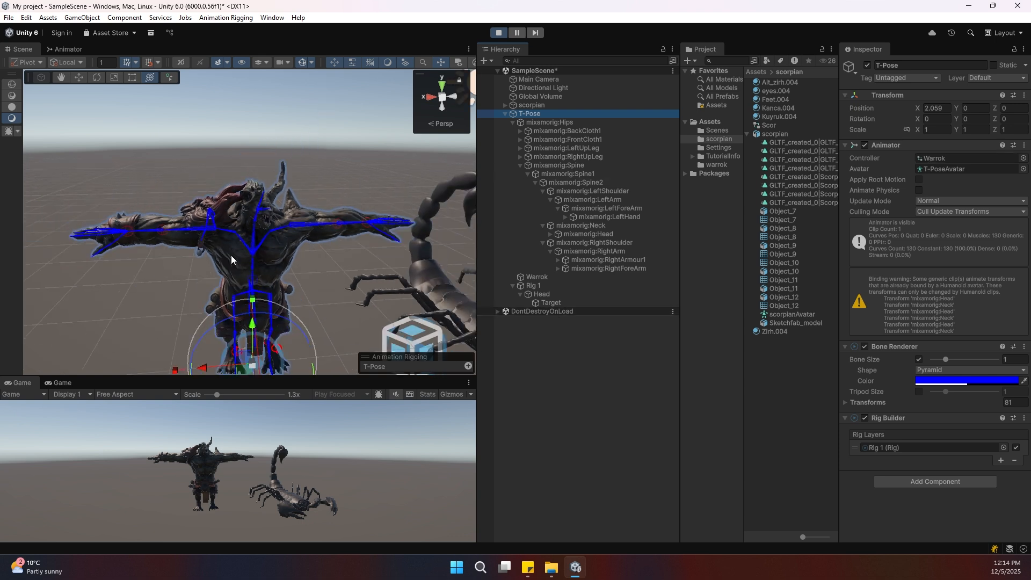
{"action": "scroll", "coordinate": [292, 275], "scroll_direction": "down", "scroll_amount": 8}
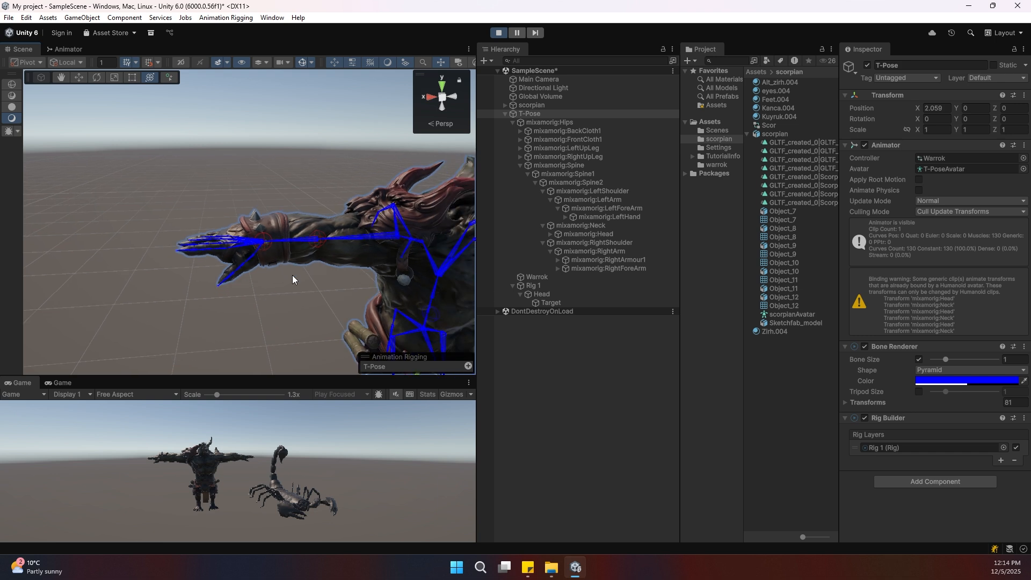
{"action": "middle_click_drag", "start_coordinate": [292, 276], "coordinate": [235, 270]}
{"action": "scroll", "coordinate": [198, 248], "scroll_direction": "up", "scroll_amount": 6}
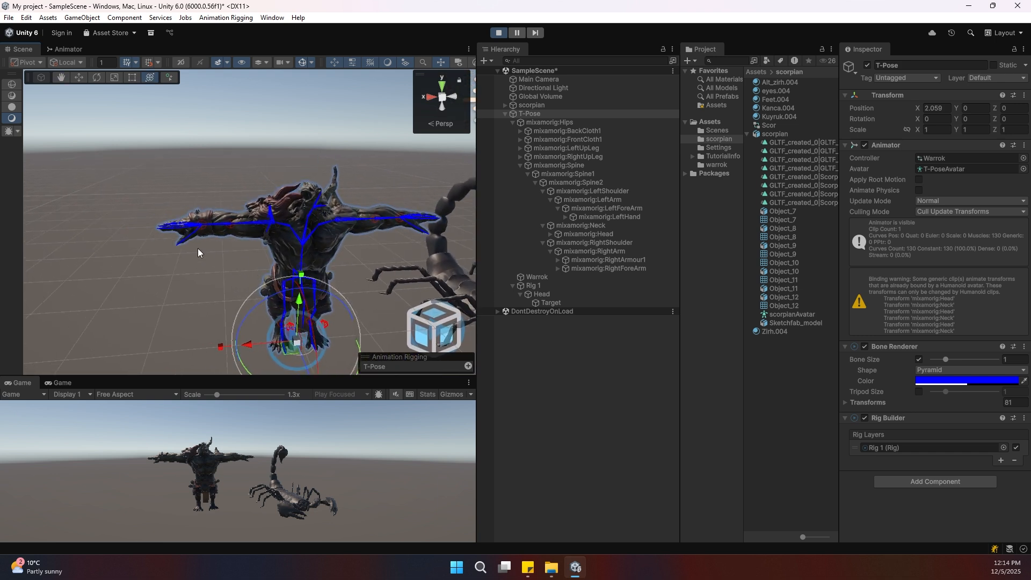
{"action": "left_click", "coordinate": [226, 237]}
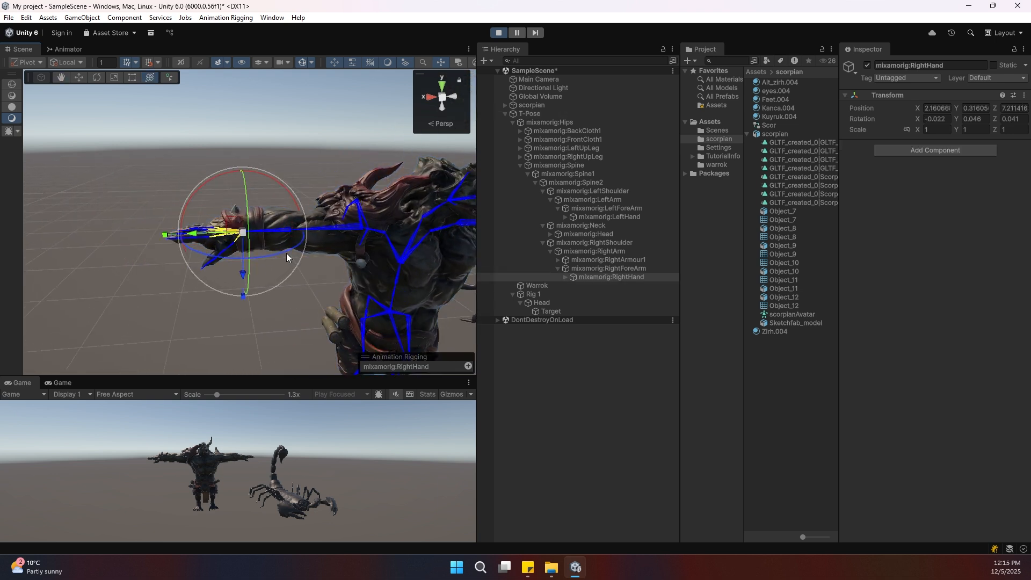
{"action": "left_click", "coordinate": [533, 296]}
{"action": "right_click", "coordinate": [534, 299]}
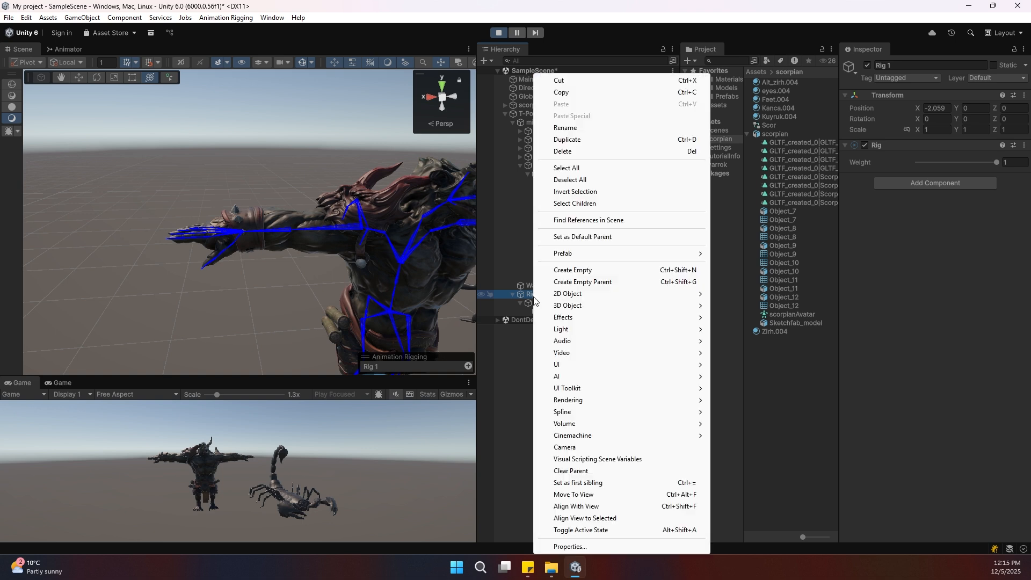
{"action": "left_click", "coordinate": [561, 269]}
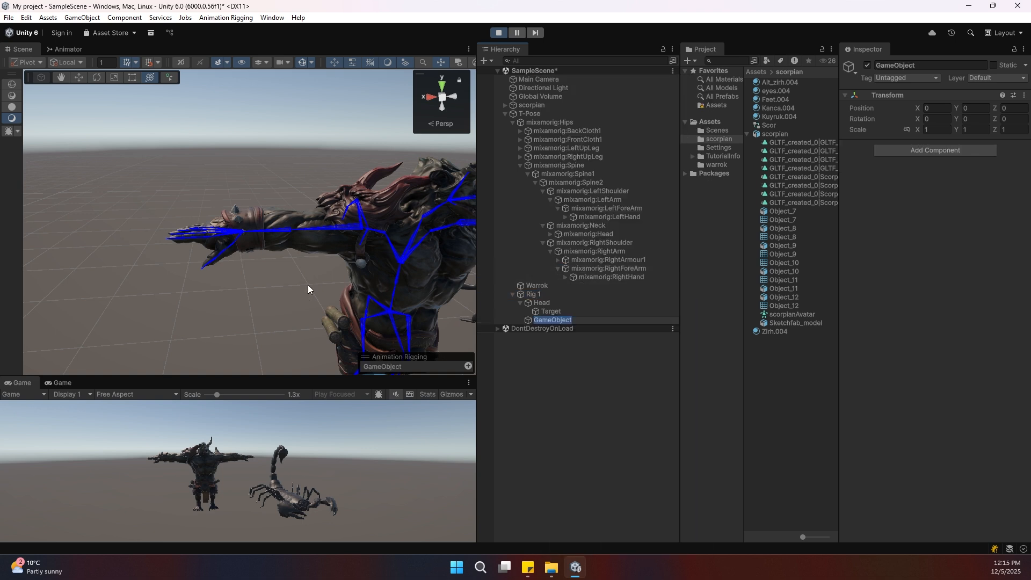
{"action": "type", "text": "RightHand"}
{"action": "key", "text": "Return"}
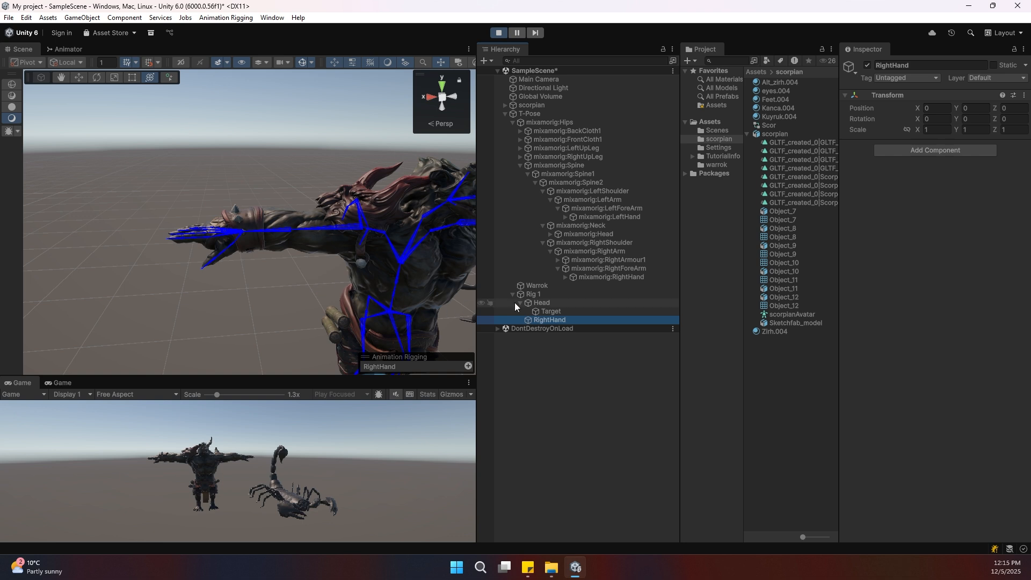
Add a Two Bone IK Constraint component to the RightHand object
{"action": "left_click", "coordinate": [940, 150]}
{"action": "type", "text": "twi"}
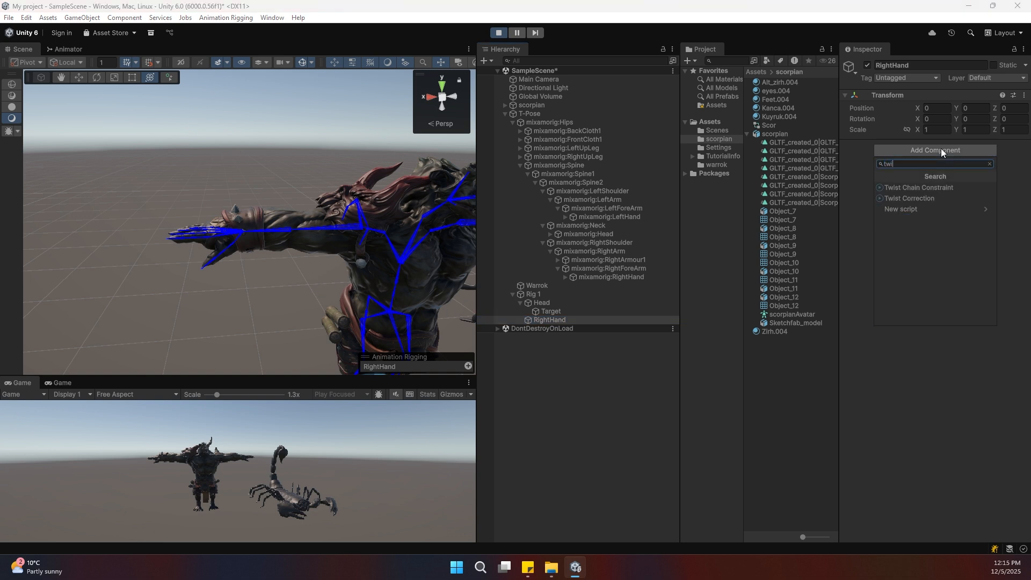
{"action": "key", "text": "Down"}
{"action": "key", "text": "Down"}
{"action": "key", "text": "BackSpace"}
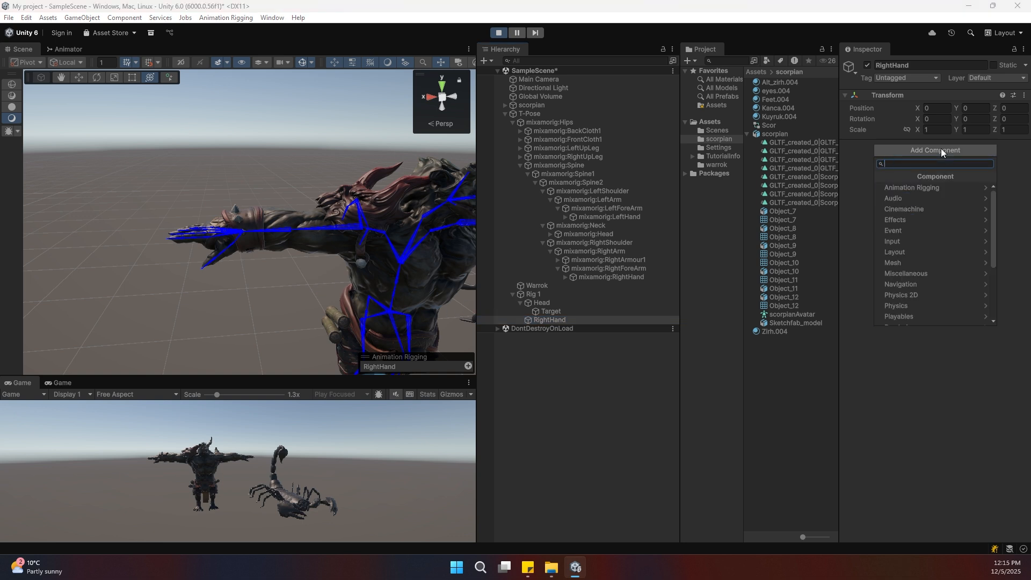
{"action": "type", "text": "two"}
{"action": "key", "text": "Return"}
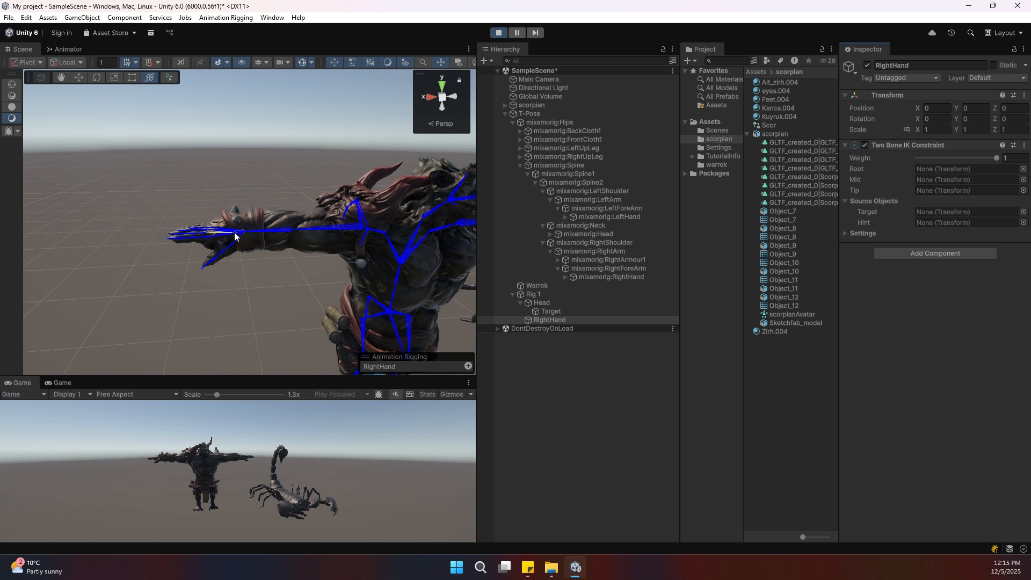
Assign the mixamorig:RightHand bone as the constraint's tip and run Auto Setup from Tip Transform
{"action": "scroll", "coordinate": [230, 239], "scroll_direction": "up", "scroll_amount": 5}
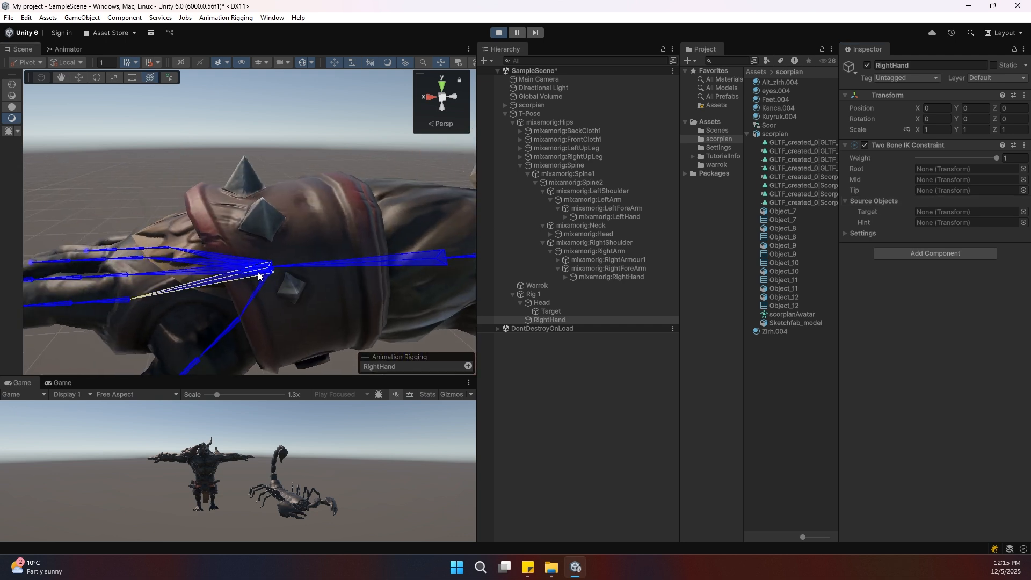
{"action": "left_click", "coordinate": [278, 275]}
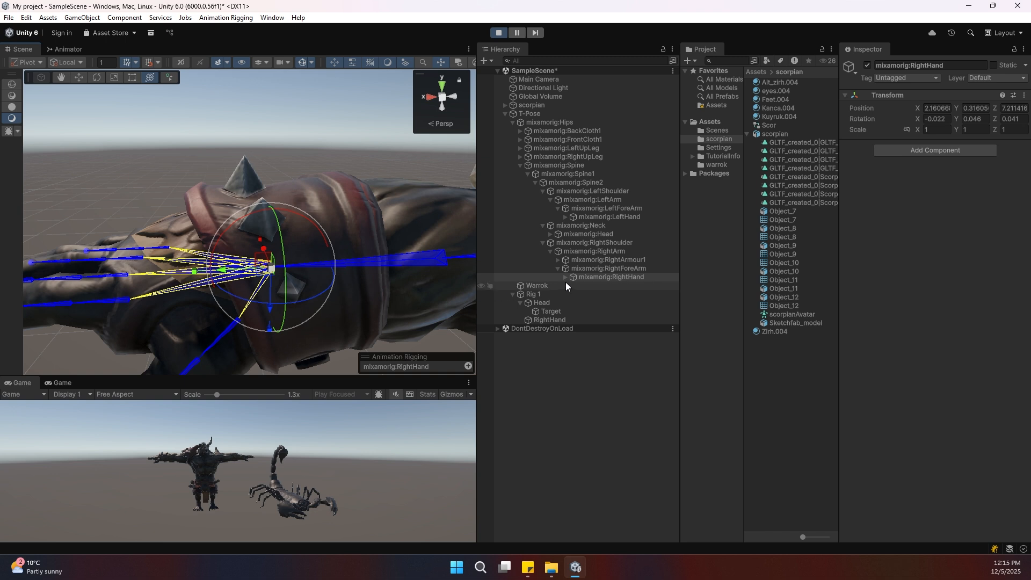
{"action": "left_click", "coordinate": [556, 320]}
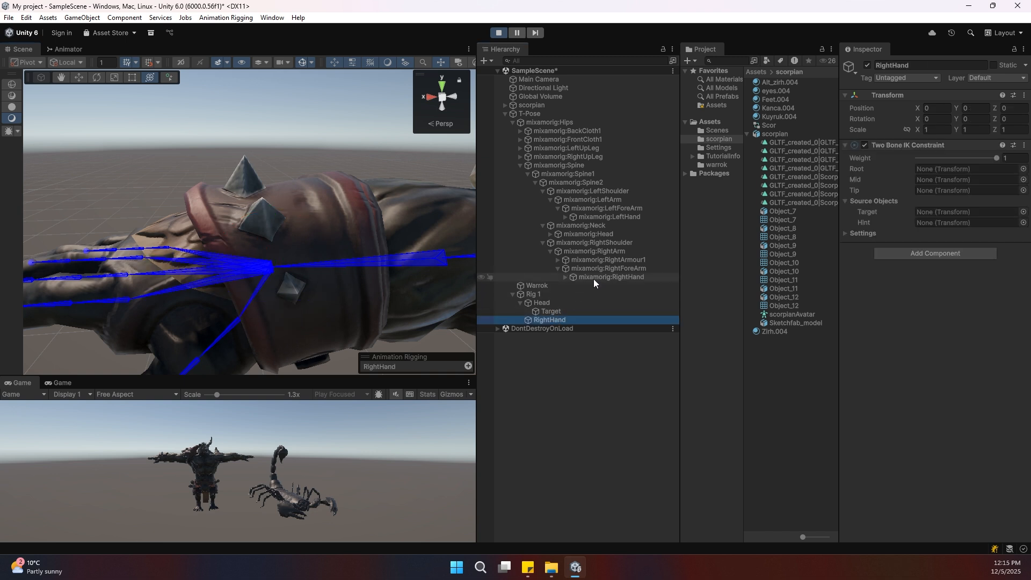
{"action": "left_click_drag", "start_coordinate": [591, 276], "coordinate": [913, 193]}
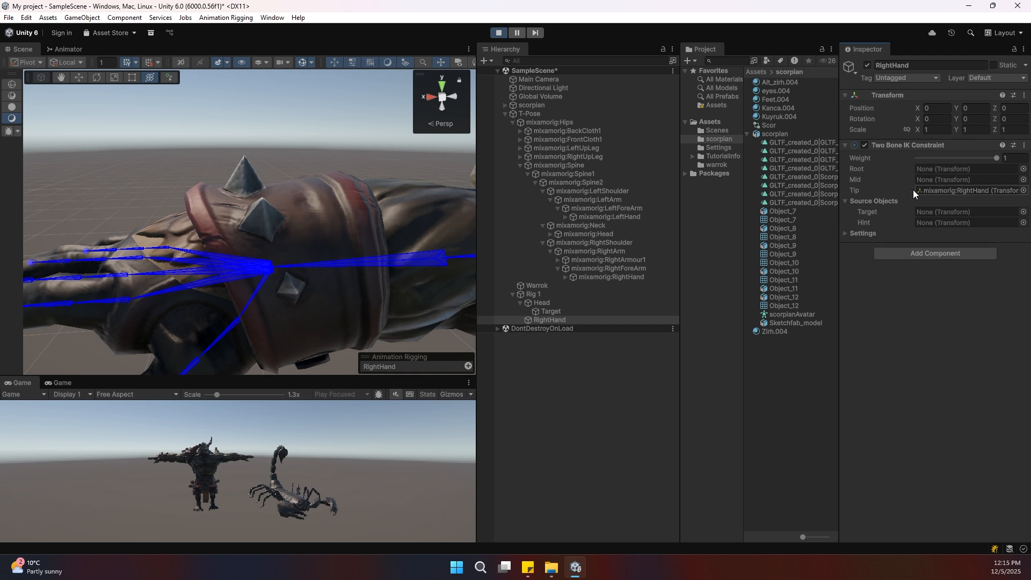
{"action": "right_click", "coordinate": [899, 150]}
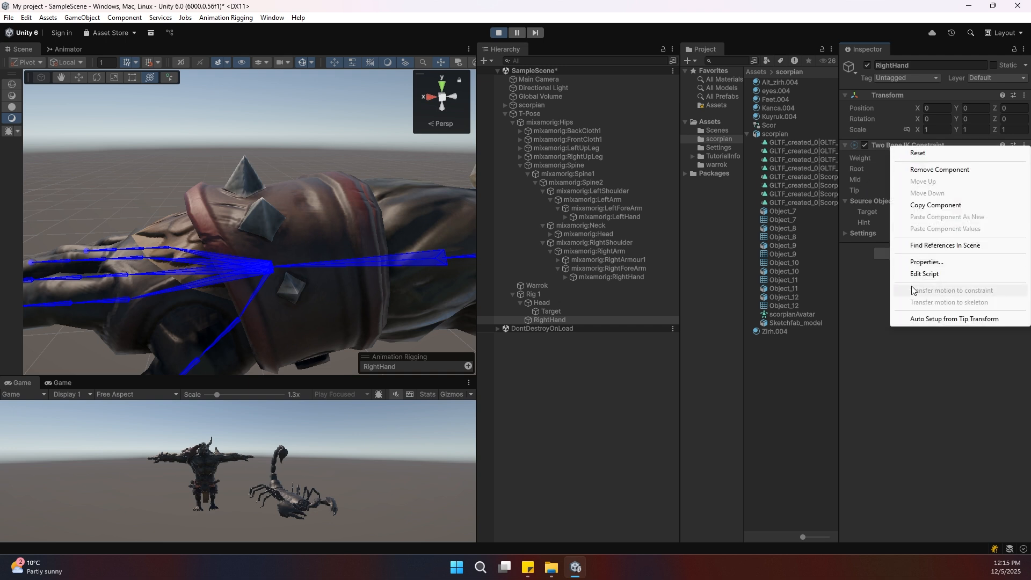
{"action": "left_click", "coordinate": [930, 318]}
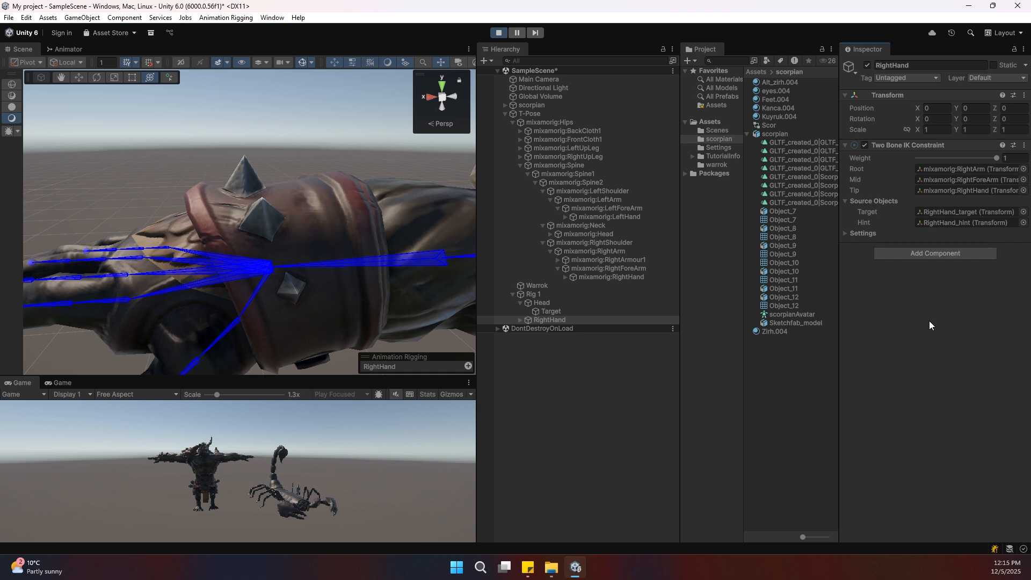
Check which hierarchy objects the Two Bone IK Constraint uses as its tip, mid, root and target
{"action": "left_click", "coordinate": [941, 186]}
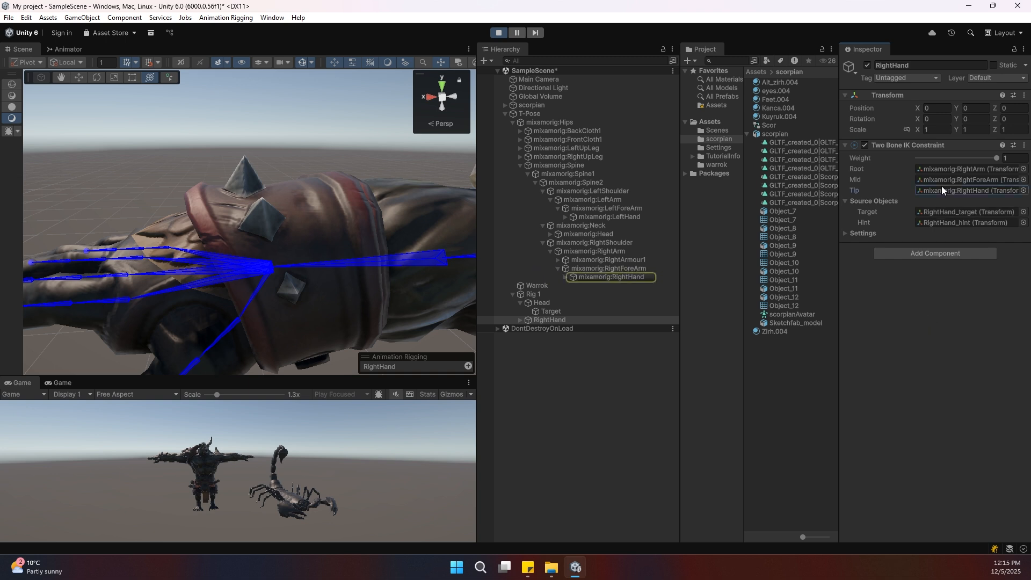
{"action": "left_click", "coordinate": [947, 179]}
{"action": "left_click", "coordinate": [951, 170]}
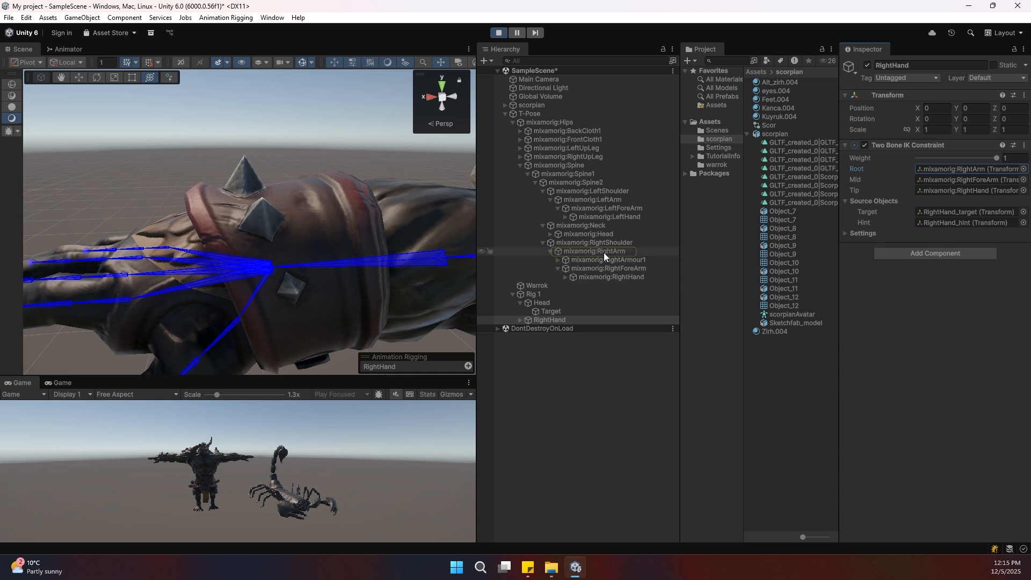
{"action": "scroll", "coordinate": [397, 281], "scroll_direction": "down", "scroll_amount": 5}
{"action": "middle_click_drag", "start_coordinate": [397, 279], "coordinate": [345, 273]}
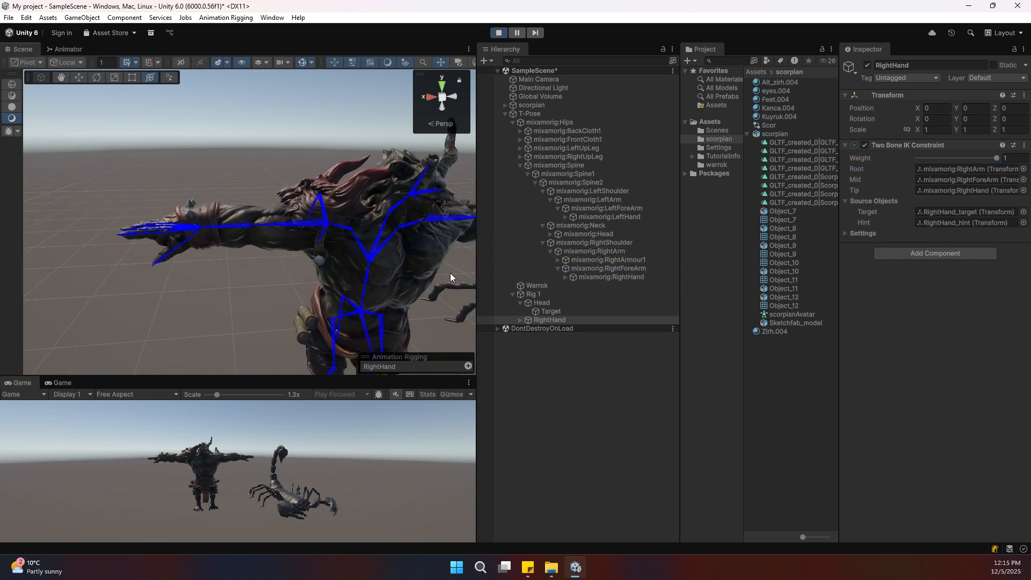
{"action": "left_click", "coordinate": [943, 212]}
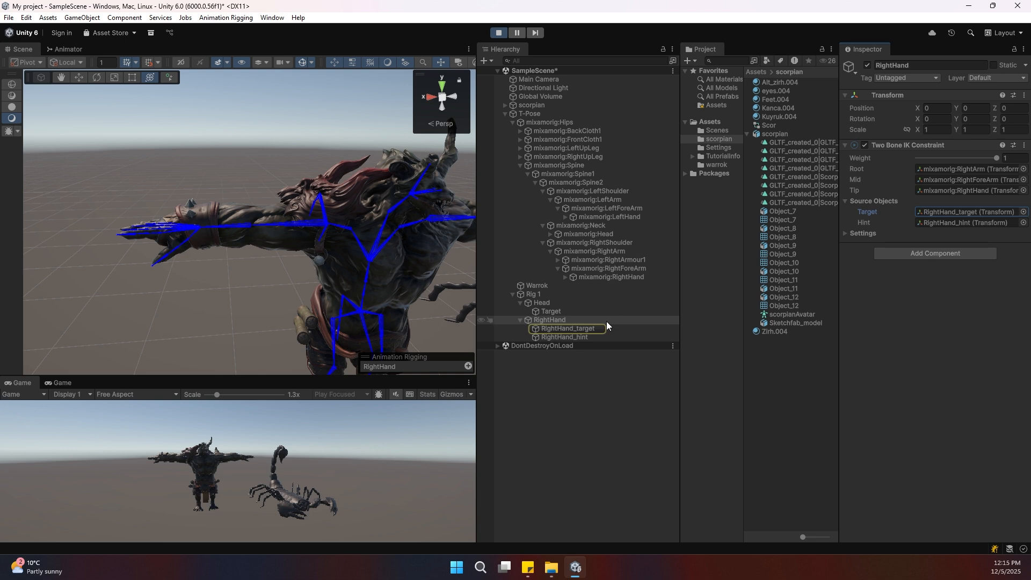
Try to move RightHand_target to about X 1.96, Y 0.59 in the scene and exit Play mode
{"action": "left_click", "coordinate": [552, 329]}
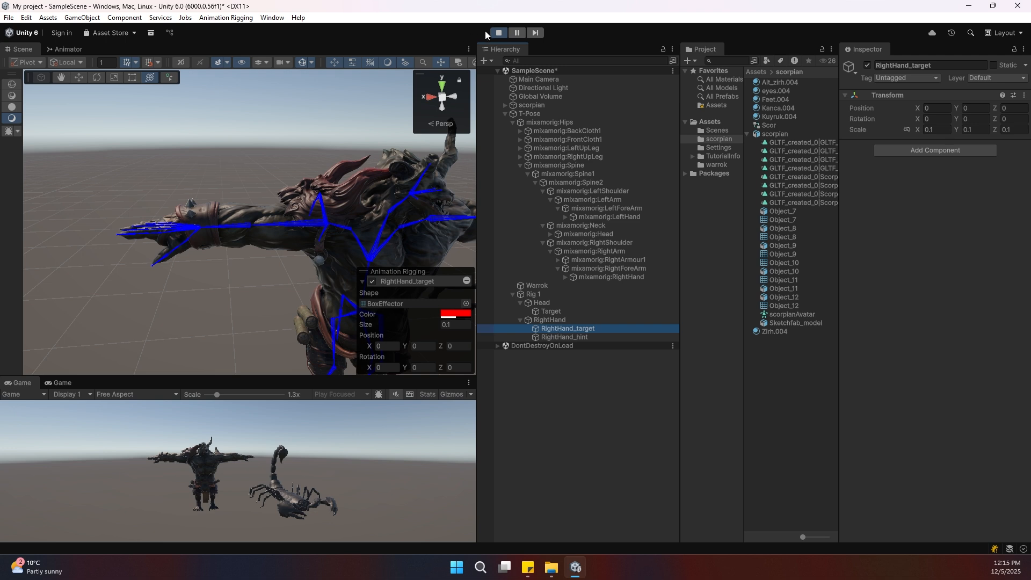
{"action": "double_click", "coordinate": [568, 329]}
{"action": "scroll", "coordinate": [328, 253], "scroll_direction": "up", "scroll_amount": 12}
{"action": "middle_click_drag", "start_coordinate": [325, 248], "coordinate": [347, 267]}
{"action": "left_click_drag", "start_coordinate": [279, 242], "coordinate": [208, 226]}
{"action": "key", "text": "w"}
{"action": "key", "text": "e"}
{"action": "key", "text": "w"}
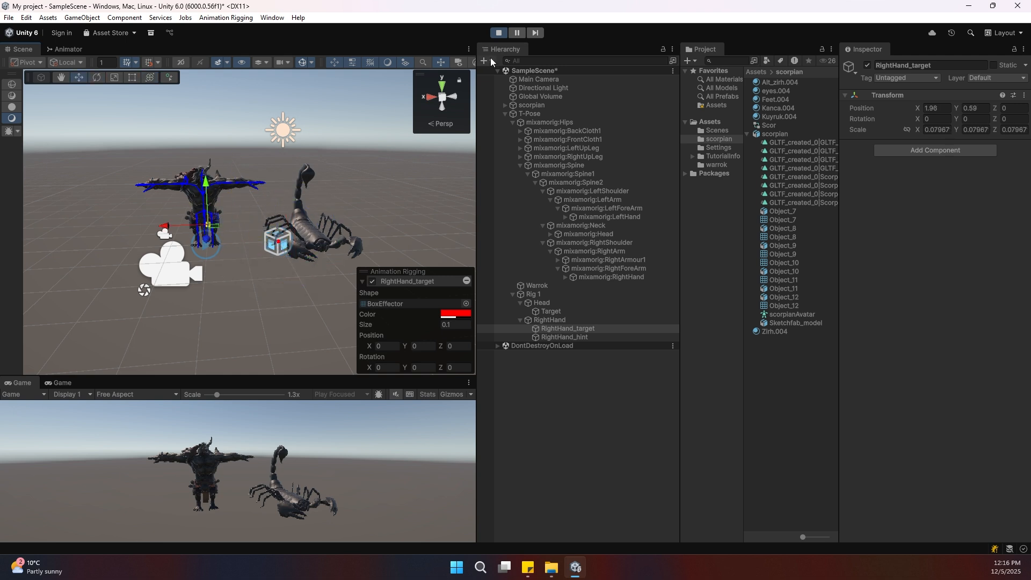
{"action": "left_click", "coordinate": [497, 34]}
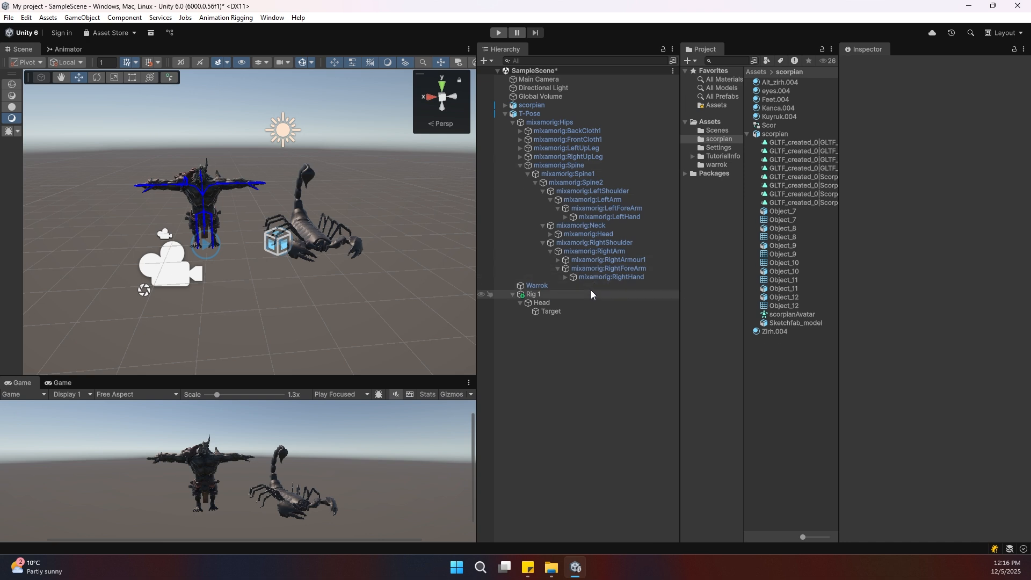
Create an empty child object named RightHand under Rig 1 outside Play mode
{"action": "left_click", "coordinate": [552, 297]}
{"action": "right_click", "coordinate": [552, 297]}
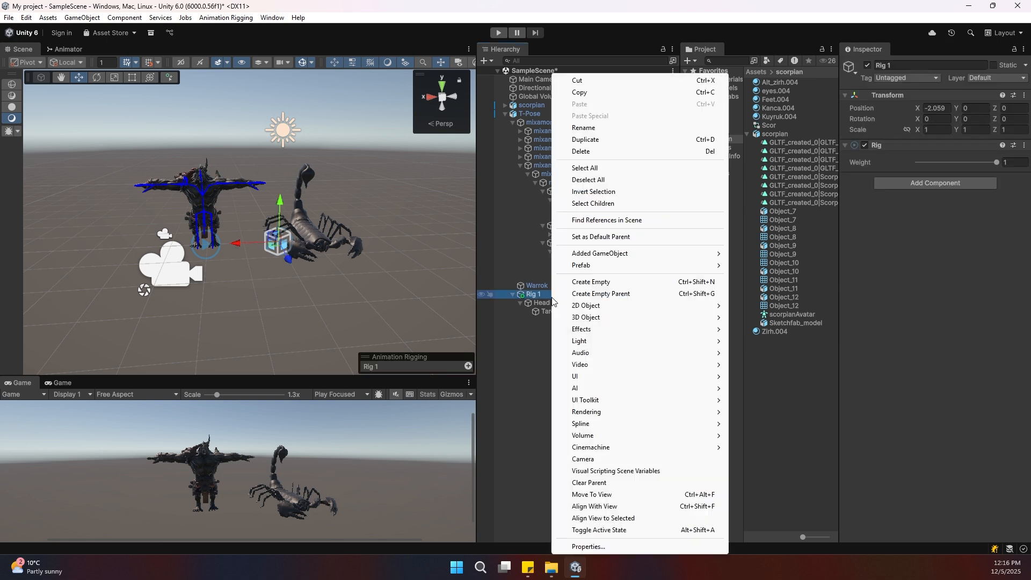
{"action": "left_click", "coordinate": [586, 283]}
{"action": "type", "text": "RightHand"}
{"action": "key", "text": "Return"}
Give RightHand a Two Bone IK Constraint with mixamorig:RightHand as tip and run Auto Setup from Tip Transform
{"action": "left_click_drag", "start_coordinate": [599, 277], "coordinate": [948, 190]}
{"action": "right_click", "coordinate": [917, 146]}
{"action": "left_click", "coordinate": [937, 318]}
{"action": "scroll", "coordinate": [151, 190], "scroll_direction": "up", "scroll_amount": 6}
{"action": "middle_click_drag", "start_coordinate": [151, 190], "coordinate": [225, 217]}
{"action": "scroll", "coordinate": [224, 218], "scroll_direction": "up", "scroll_amount": 5}
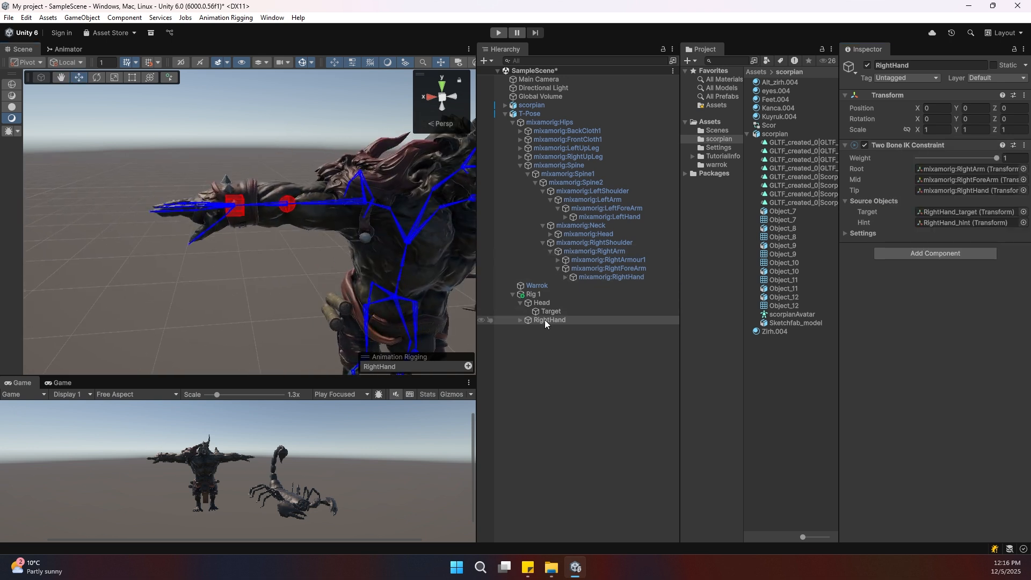
Move RightHand_target to about X 3.30, Y 1.47, Z 0.43 in Play mode to test the right-arm IK
{"action": "left_click", "coordinate": [234, 209]}
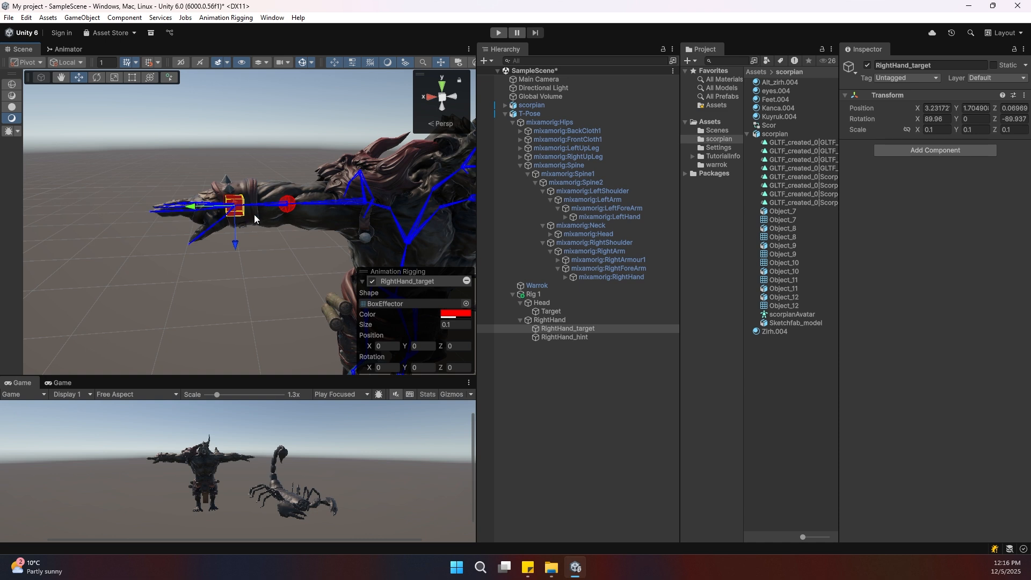
{"action": "left_click", "coordinate": [493, 34]}
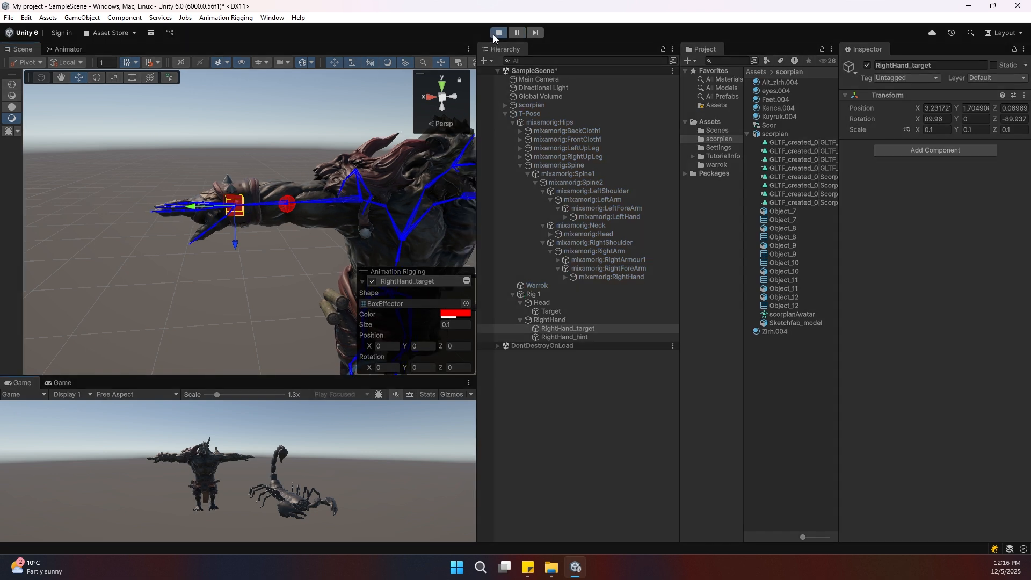
{"action": "left_click_drag", "start_coordinate": [240, 247], "coordinate": [219, 195]}
{"action": "left_click_drag", "start_coordinate": [189, 156], "coordinate": [268, 224], "text": "alt"}
{"action": "middle_click_drag", "start_coordinate": [172, 215], "coordinate": [230, 239]}
{"action": "left_click_drag", "start_coordinate": [211, 214], "coordinate": [277, 284]}
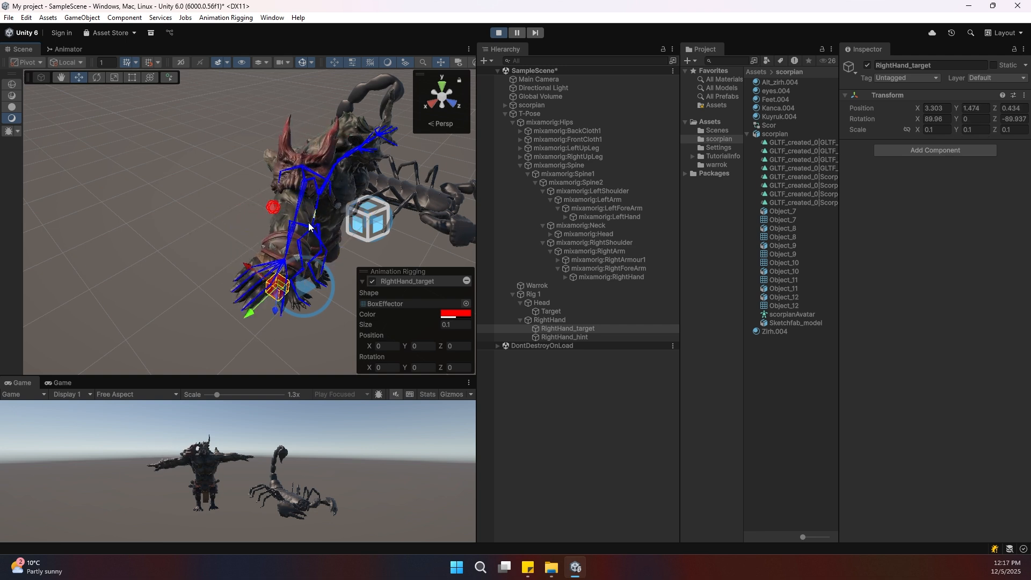
Rotate RightHand_target to about -16.8 degrees on Z, inspect the hand from the front, and exit Play mode
{"action": "key", "text": "y"}
{"action": "left_click_drag", "start_coordinate": [254, 340], "coordinate": [461, 231]}
{"action": "middle_click_drag", "start_coordinate": [370, 209], "coordinate": [276, 201]}
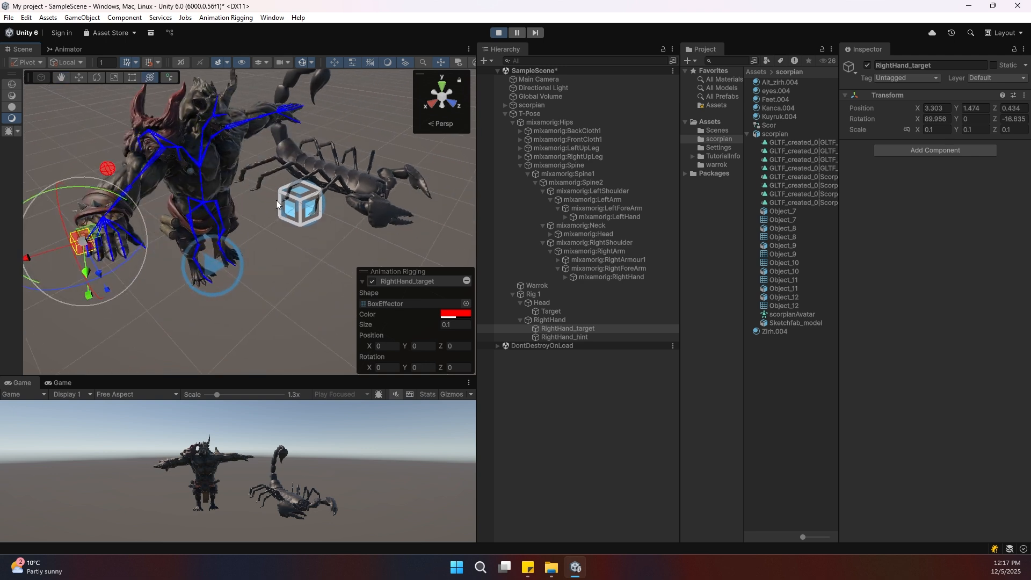
{"action": "scroll", "coordinate": [276, 200], "scroll_direction": "up", "scroll_amount": 3}
{"action": "middle_click_drag", "start_coordinate": [292, 245], "coordinate": [247, 244]}
{"action": "right_click_drag", "start_coordinate": [247, 244], "coordinate": [145, 239]}
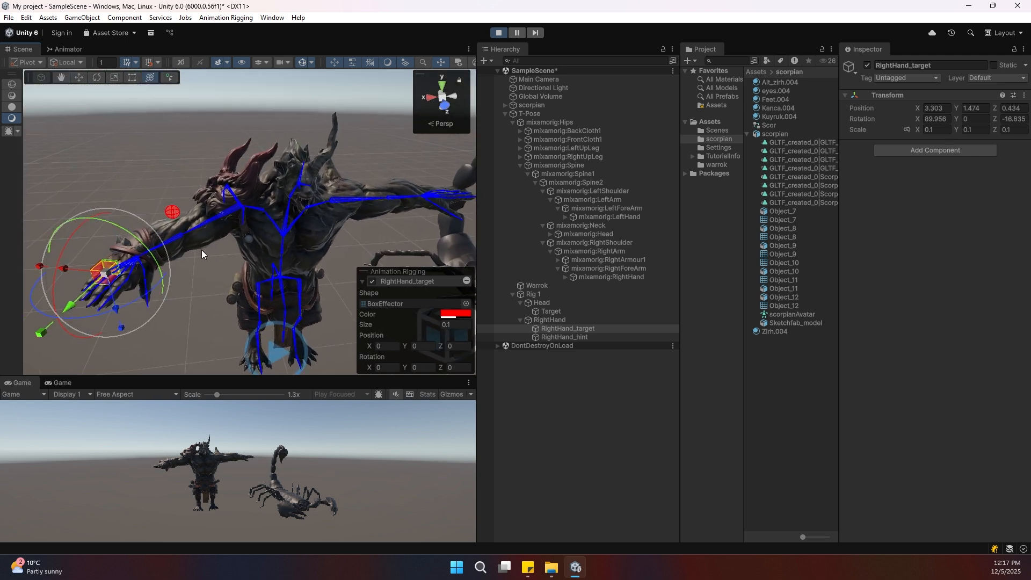
{"action": "middle_click_drag", "start_coordinate": [201, 250], "coordinate": [175, 224]}
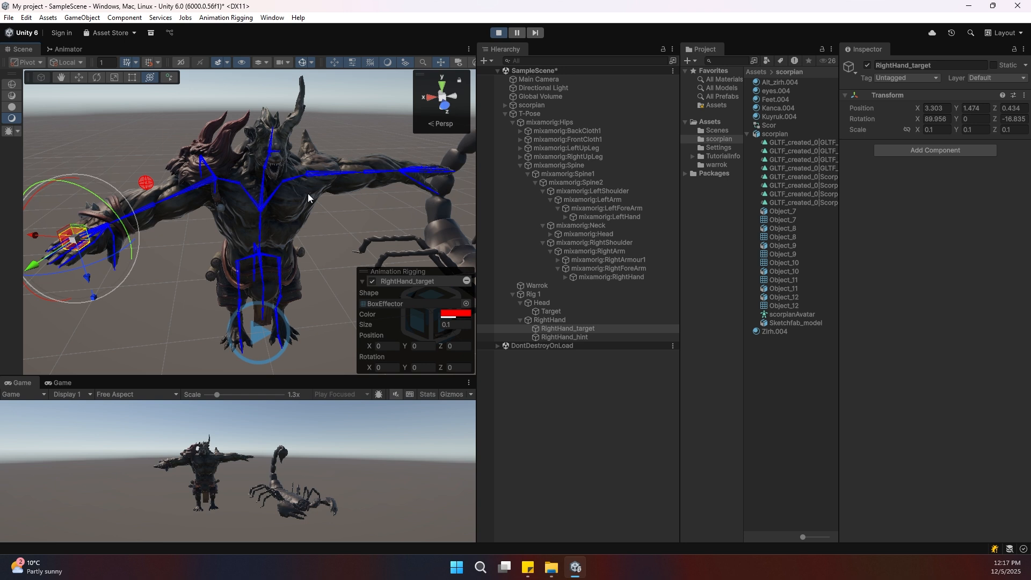
{"action": "left_click", "coordinate": [498, 35]}
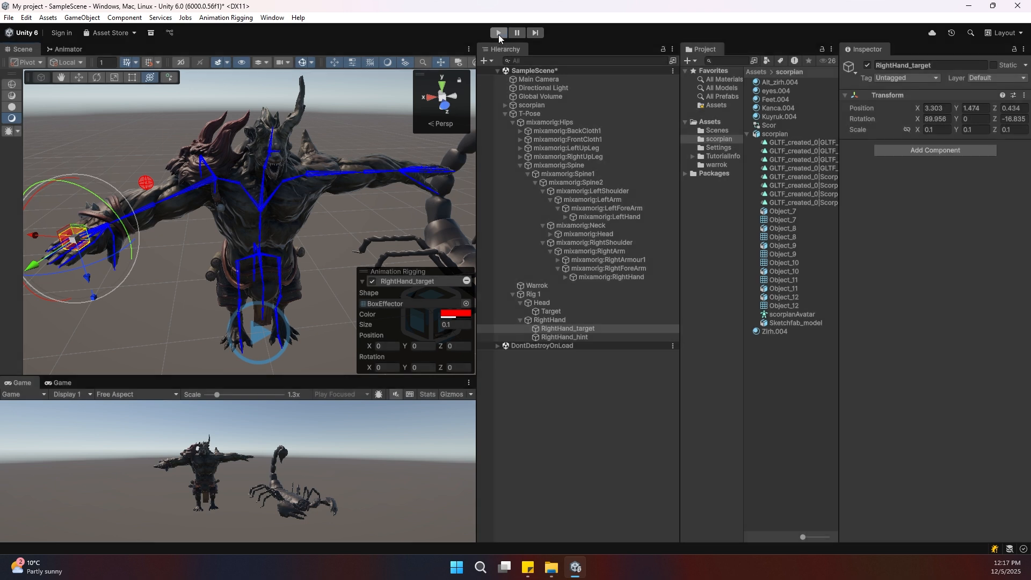
Create an empty child object named LeftHand under Rig 1
{"action": "right_click", "coordinate": [536, 294]}
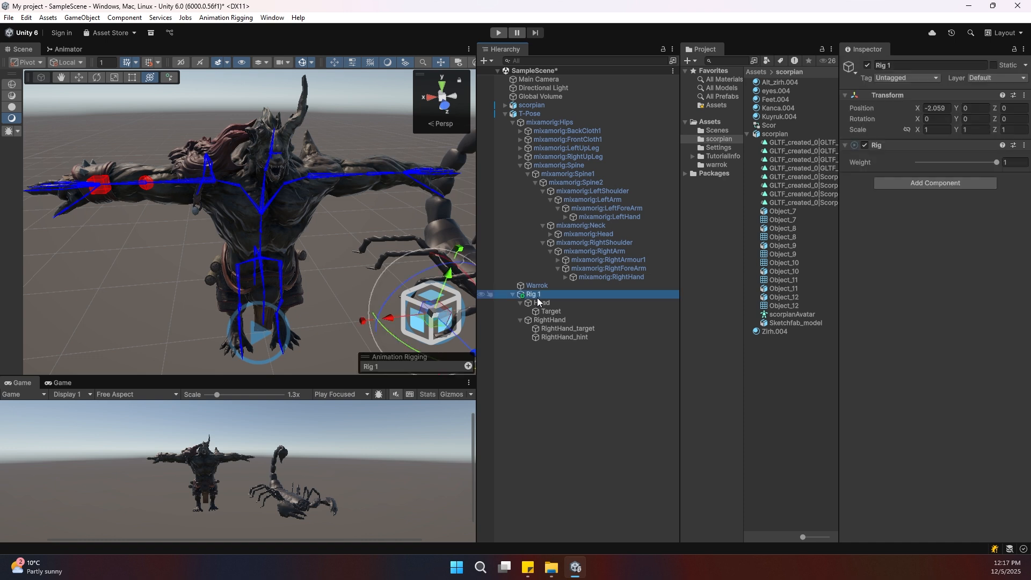
{"action": "left_click", "coordinate": [569, 282]}
{"action": "type", "text": "LeftHand"}
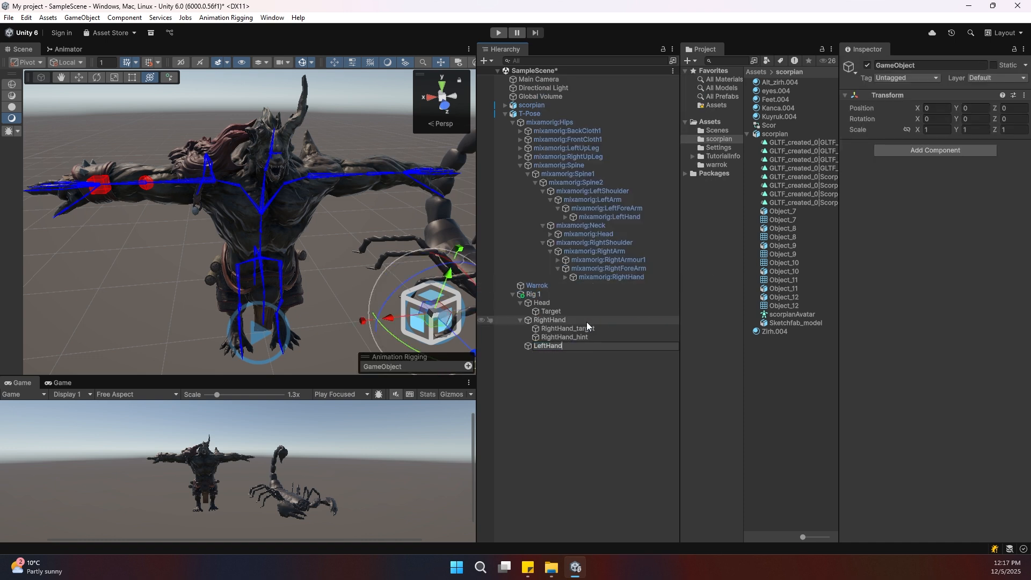
{"action": "key", "text": "Return"}
Give LeftHand a Two Bone IK Constraint with mixamorig:LeftHand as tip and run Auto Setup from Tip Transform
{"action": "left_click", "coordinate": [912, 150]}
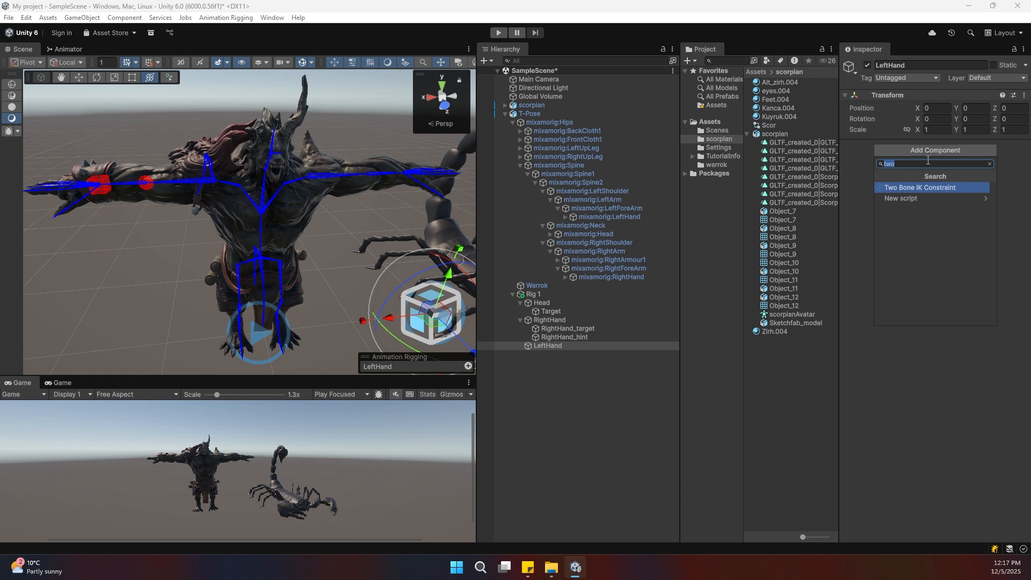
{"action": "left_click", "coordinate": [924, 187]}
{"action": "left_click", "coordinate": [406, 175]}
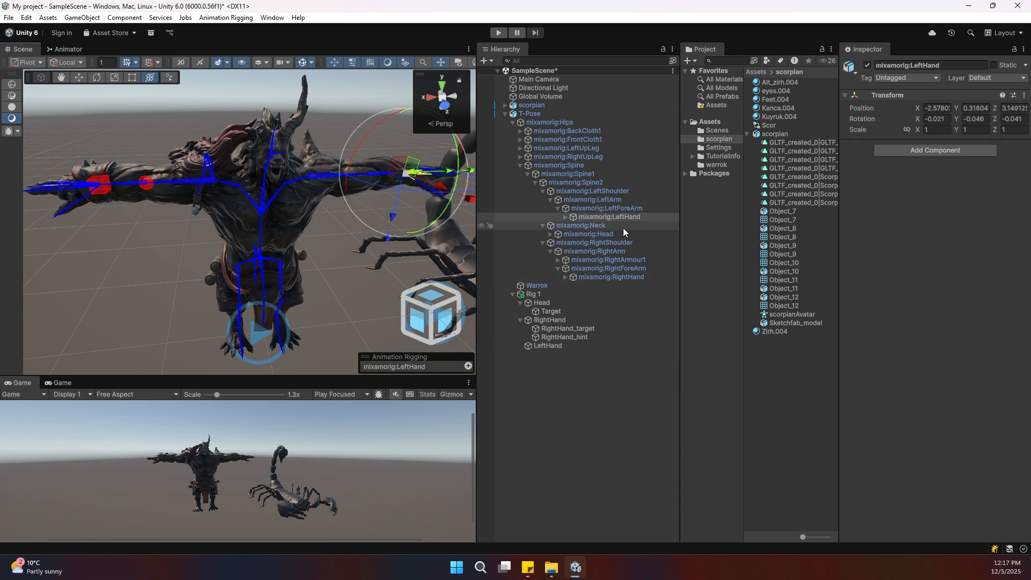
{"action": "left_click", "coordinate": [524, 344]}
{"action": "left_click_drag", "start_coordinate": [610, 218], "coordinate": [926, 188]}
{"action": "right_click", "coordinate": [929, 146]}
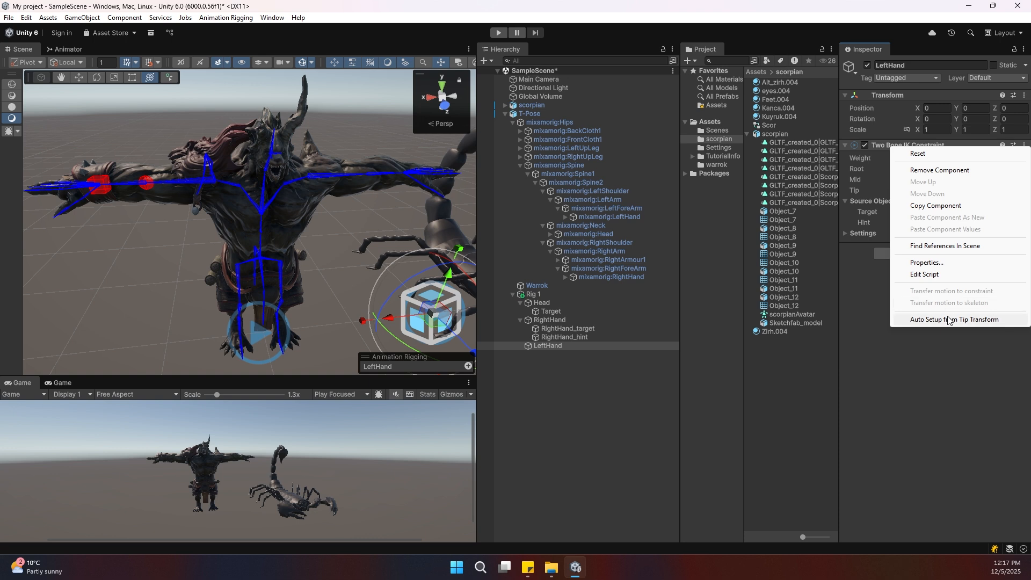
{"action": "left_click", "coordinate": [950, 317]}
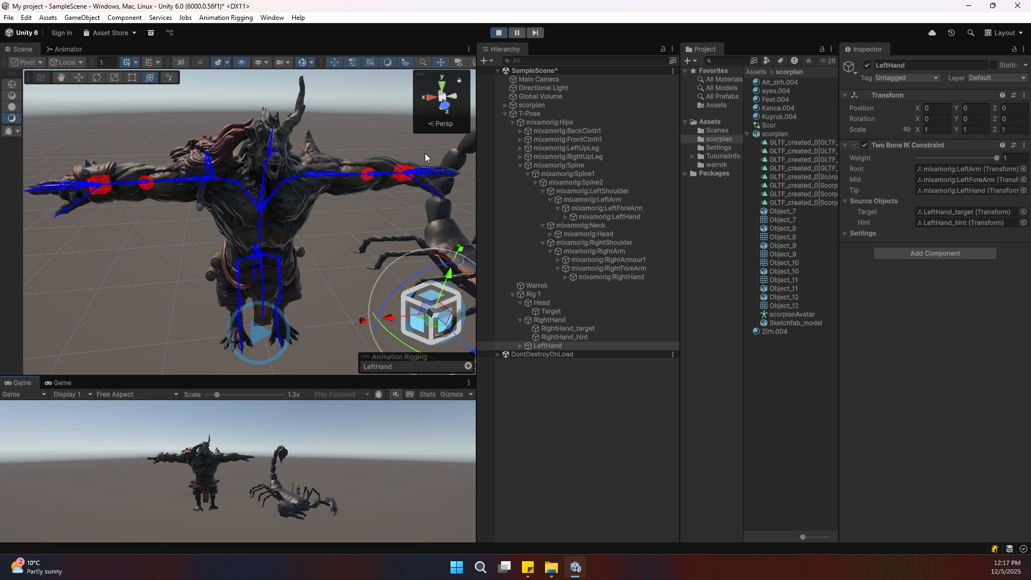
Test both arms in Play mode by shifting LeftHand_target and lowering RightHand_target to about Y 1.41
{"action": "left_click", "coordinate": [405, 180]}
{"action": "mouse_move", "coordinate": [393, 220]}
{"action": "left_mouse_down"}
{"action": "mouse_move", "coordinate": [397, 231]}
{"action": "mouse_move", "coordinate": [409, 179]}
{"action": "mouse_move", "coordinate": [399, 217]}
{"action": "left_mouse_up"}
{"action": "left_click", "coordinate": [103, 194]}
{"action": "left_click_drag", "start_coordinate": [111, 221], "coordinate": [134, 259]}
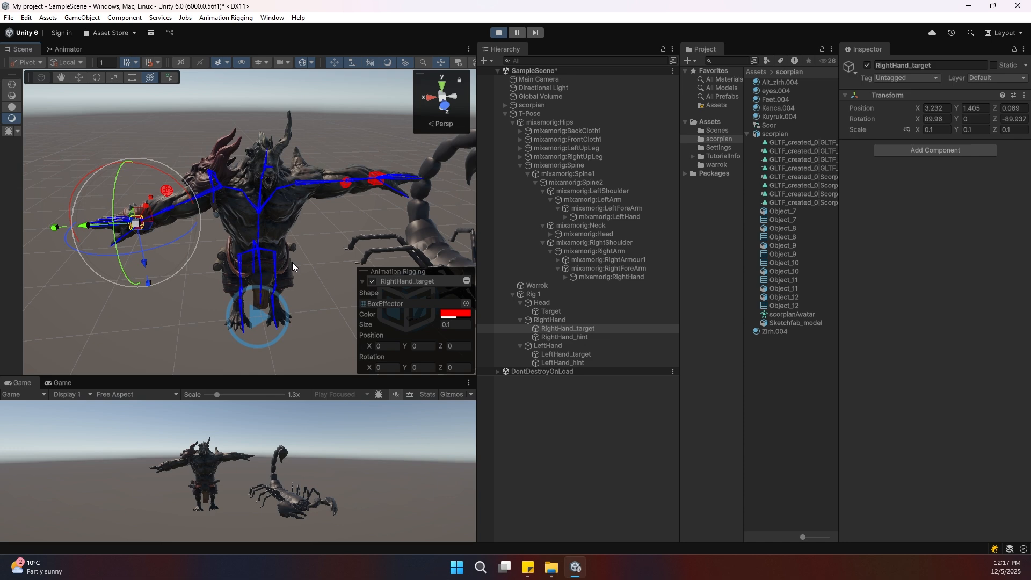
Examine the character's hips, spine and neck bones from several angles in Play mode
{"action": "left_click", "coordinate": [262, 247]}
{"action": "scroll", "coordinate": [269, 242], "scroll_direction": "up", "scroll_amount": 6}
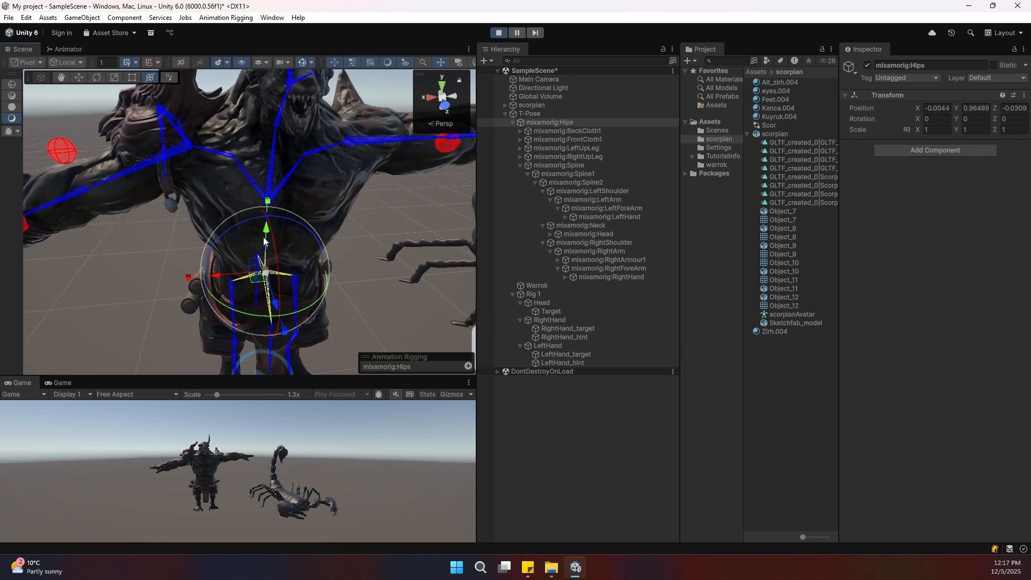
{"action": "middle_click_drag", "start_coordinate": [272, 228], "coordinate": [299, 219]}
{"action": "scroll", "coordinate": [311, 188], "scroll_direction": "down", "scroll_amount": 5}
{"action": "left_click_drag", "start_coordinate": [322, 154], "coordinate": [365, 196], "text": "alt"}
{"action": "mouse_move", "coordinate": [342, 220]}
{"action": "middle_mouse_down"}
{"action": "mouse_move", "coordinate": [341, 231]}
{"action": "mouse_move", "coordinate": [325, 231]}
{"action": "middle_mouse_up"}
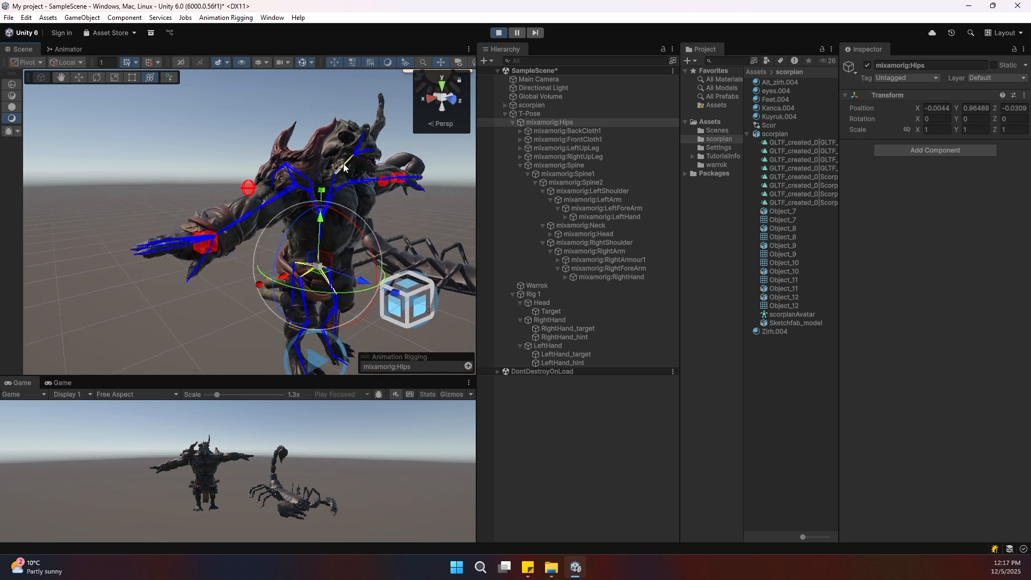
{"action": "middle_click_drag", "start_coordinate": [359, 184], "coordinate": [308, 211]}
{"action": "scroll", "coordinate": [324, 203], "scroll_direction": "up", "scroll_amount": 2}
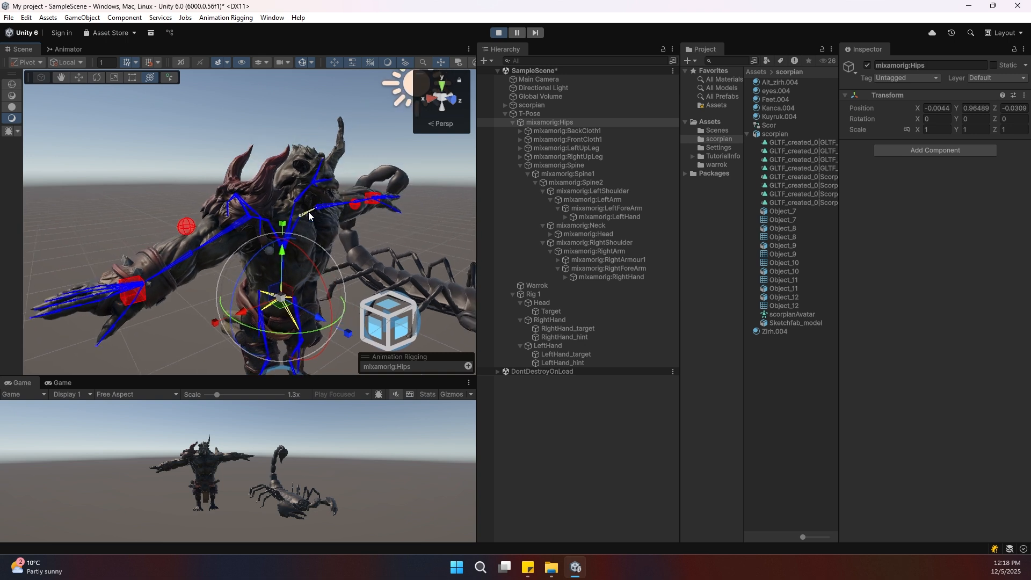
{"action": "left_click", "coordinate": [316, 179]}
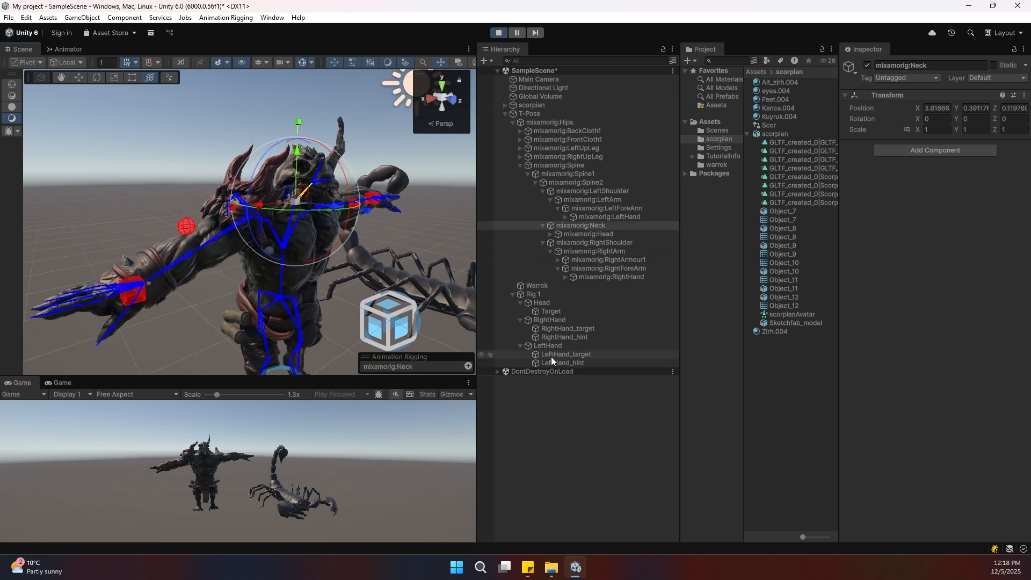
Exit Play mode and replace the Head object's Multi-Rotation Constraint with a Multi-Aim Constraint
{"action": "left_click", "coordinate": [550, 303]}
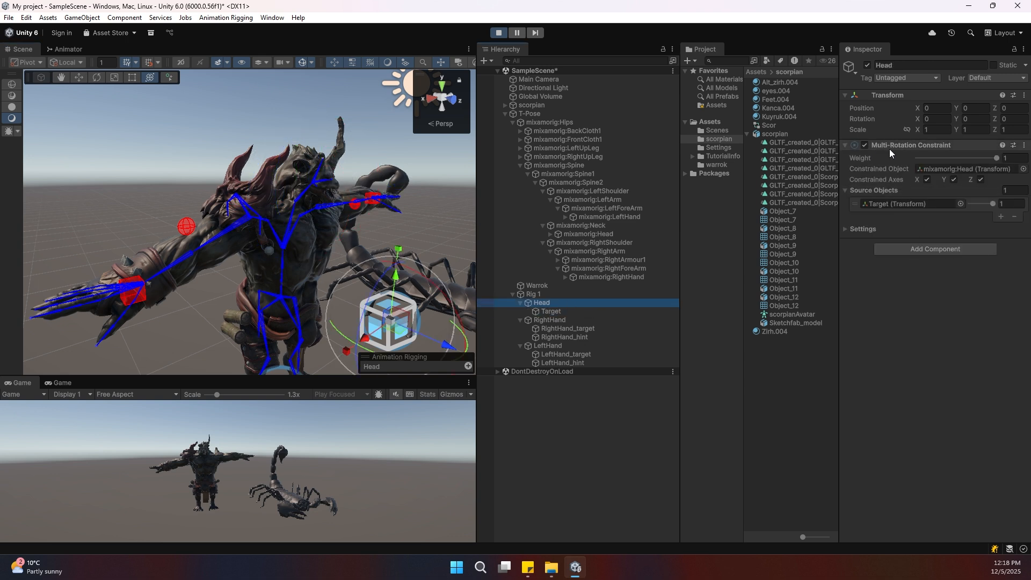
{"action": "left_click", "coordinate": [500, 32]}
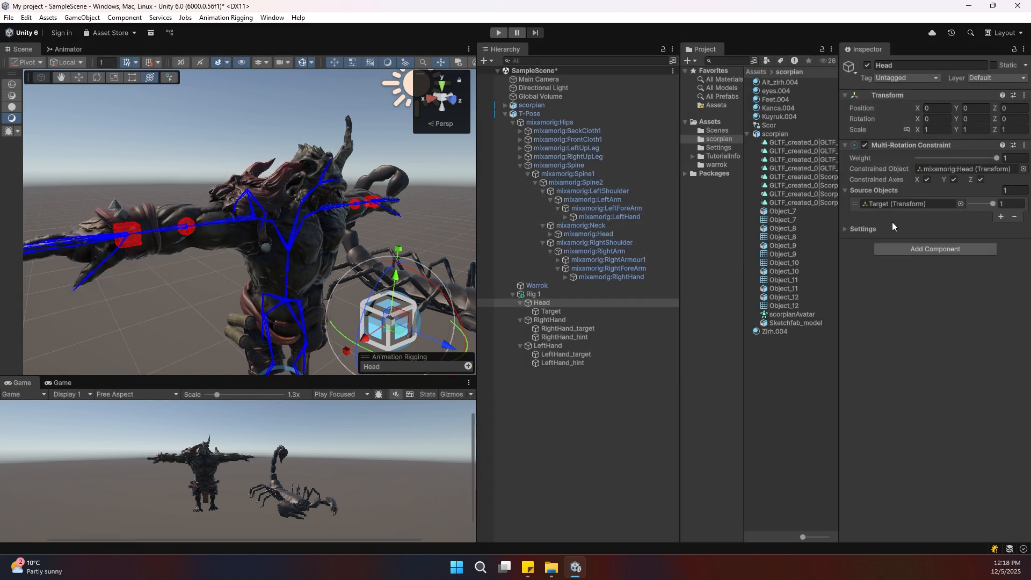
{"action": "right_click", "coordinate": [889, 147]}
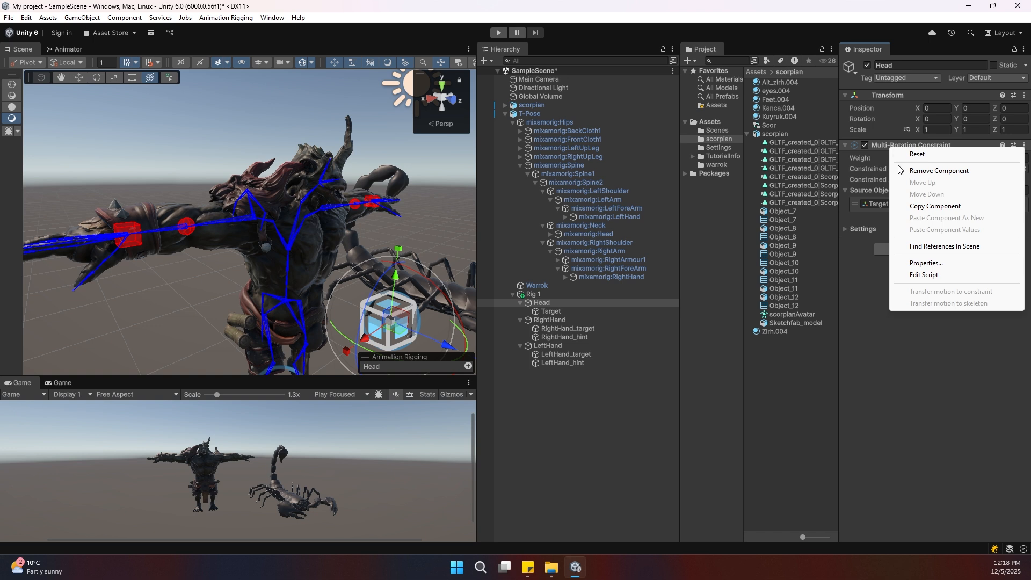
{"action": "left_click", "coordinate": [899, 171]}
{"action": "left_click", "coordinate": [907, 152]}
{"action": "type", "text": "aim"}
{"action": "key", "text": "Down"}
{"action": "key", "text": "Down"}
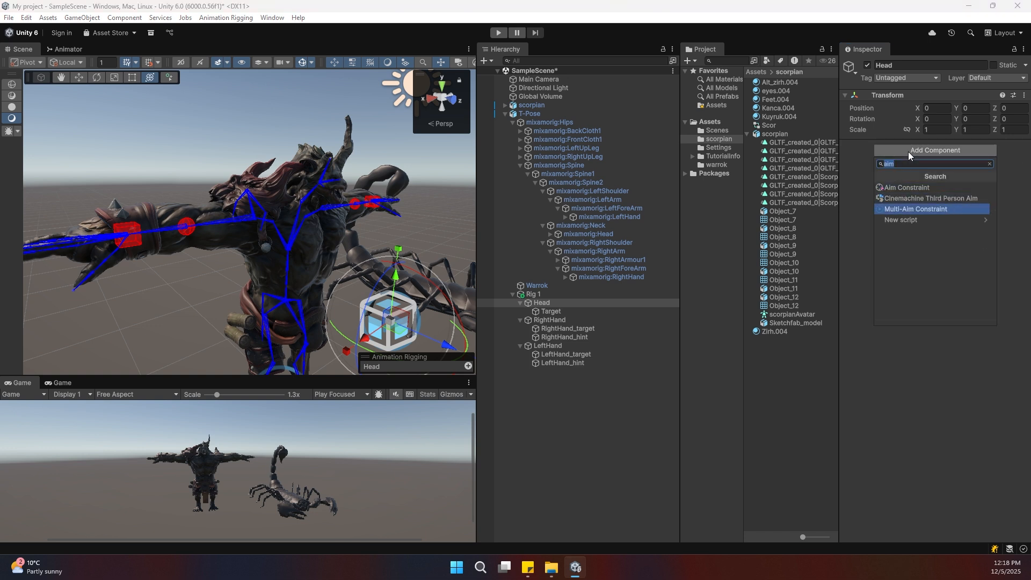
{"action": "key", "text": "Return"}
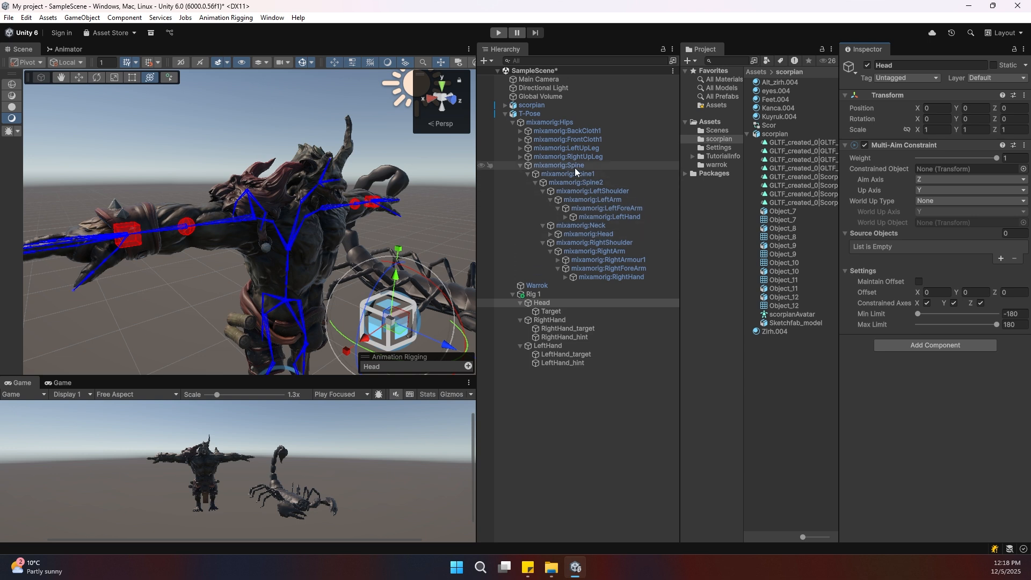
Assign mixamorig:Head as the Multi-Aim Constraint's constrained object and add Target as its source object
{"action": "left_click", "coordinate": [317, 176]}
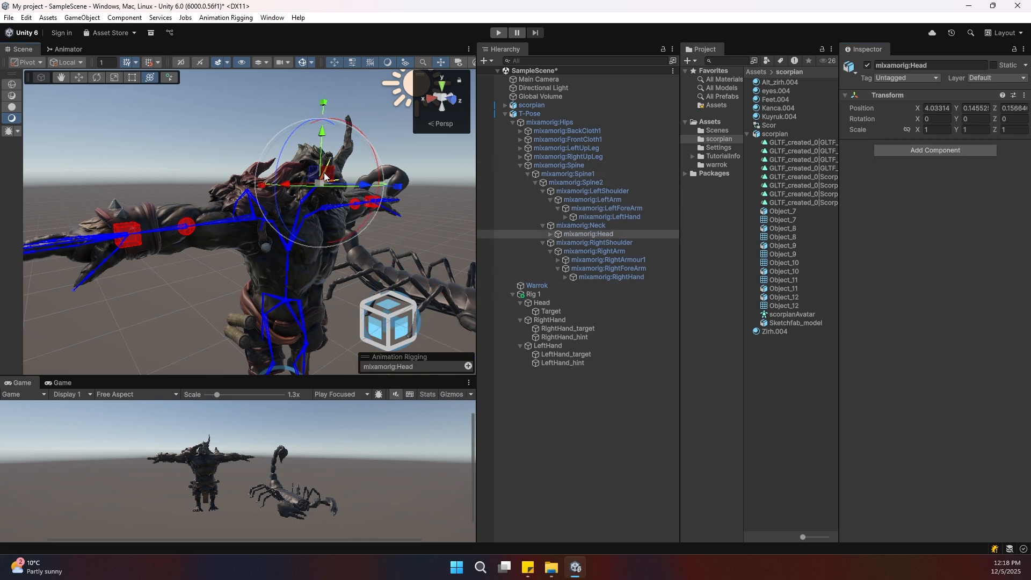
{"action": "left_click", "coordinate": [546, 304]}
{"action": "left_click_drag", "start_coordinate": [616, 233], "coordinate": [948, 171]}
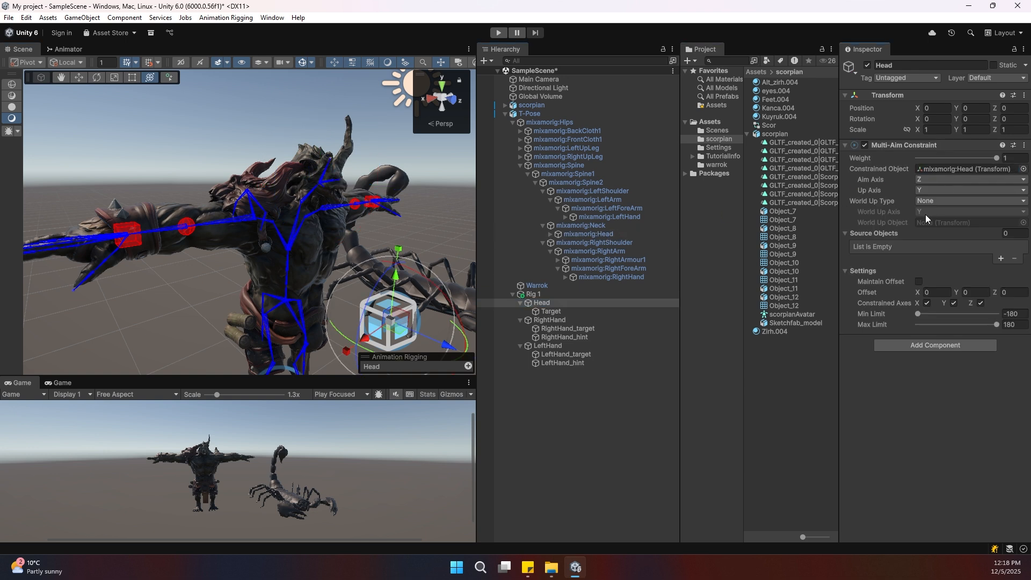
{"action": "left_click_drag", "start_coordinate": [555, 312], "coordinate": [900, 231]}
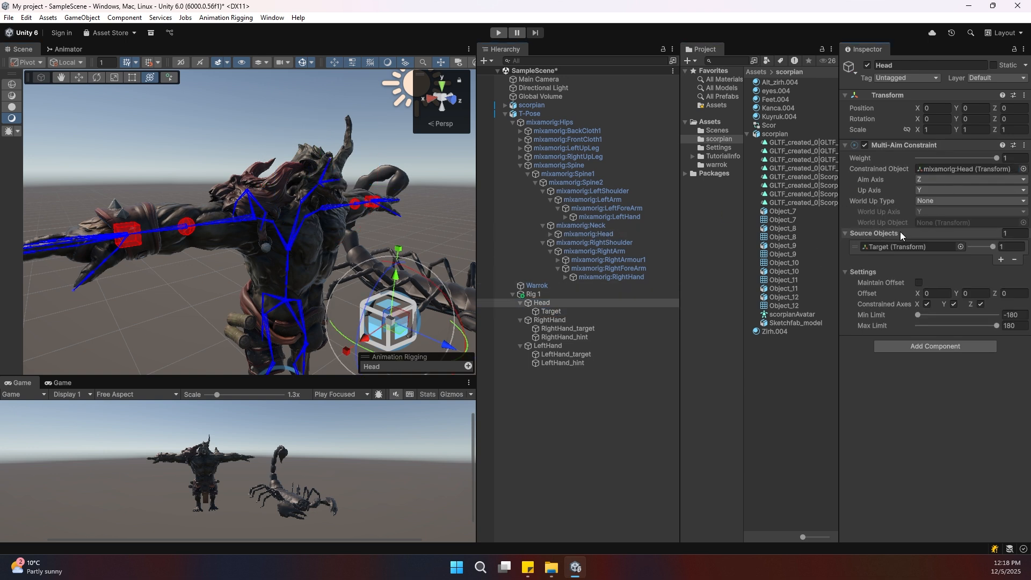
Test the head aim in Play mode by moving Target to about X 2.65, Z 1.03, and exit Play mode
{"action": "left_click", "coordinate": [499, 35]}
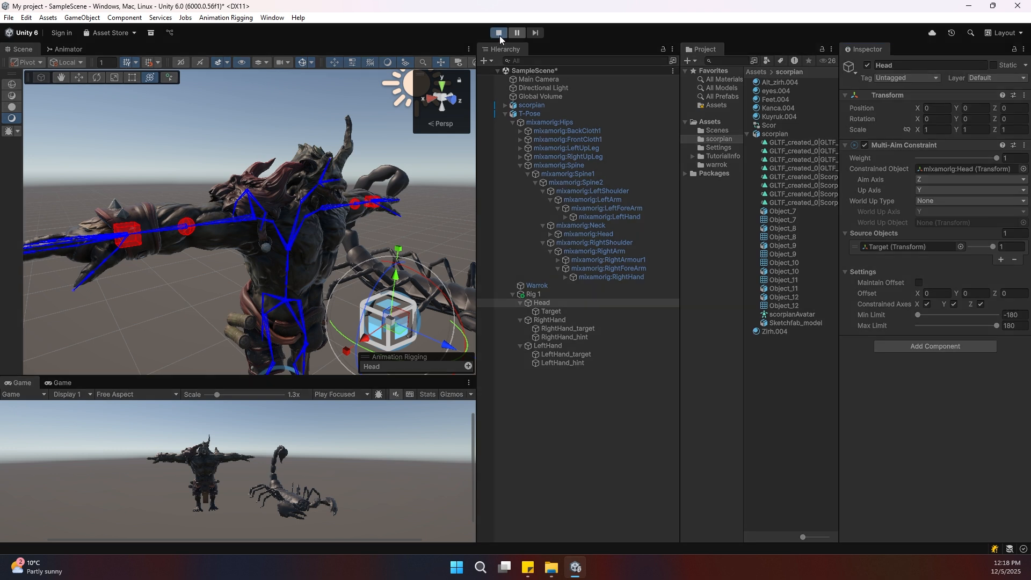
{"action": "left_click", "coordinate": [558, 311]}
{"action": "scroll", "coordinate": [424, 238], "scroll_direction": "down", "scroll_amount": 5}
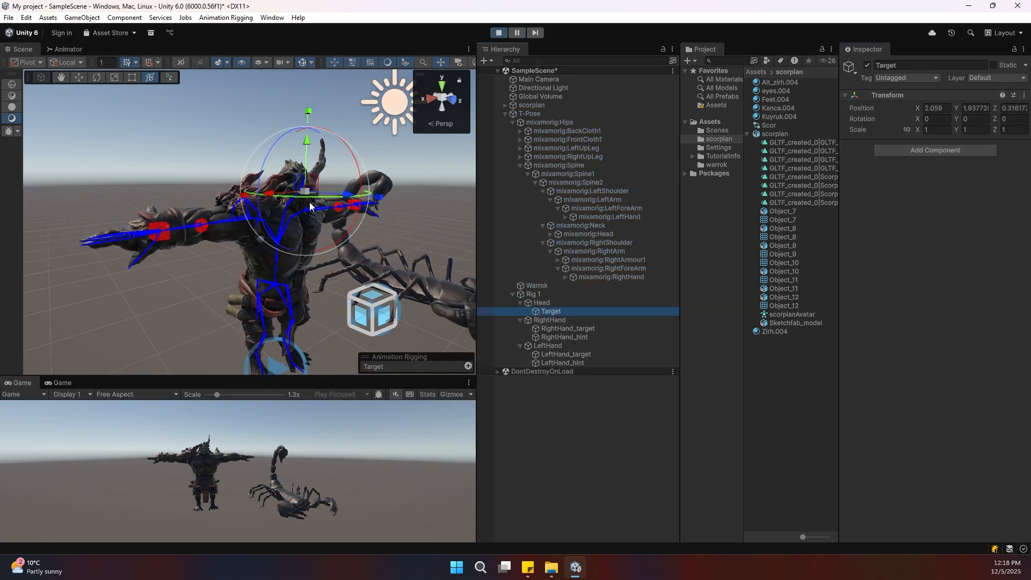
{"action": "middle_click_drag", "start_coordinate": [311, 215], "coordinate": [319, 254]}
{"action": "left_click_drag", "start_coordinate": [352, 238], "coordinate": [258, 289]}
{"action": "right_click_drag", "start_coordinate": [373, 256], "coordinate": [192, 231]}
{"action": "left_click_drag", "start_coordinate": [168, 231], "coordinate": [252, 282]}
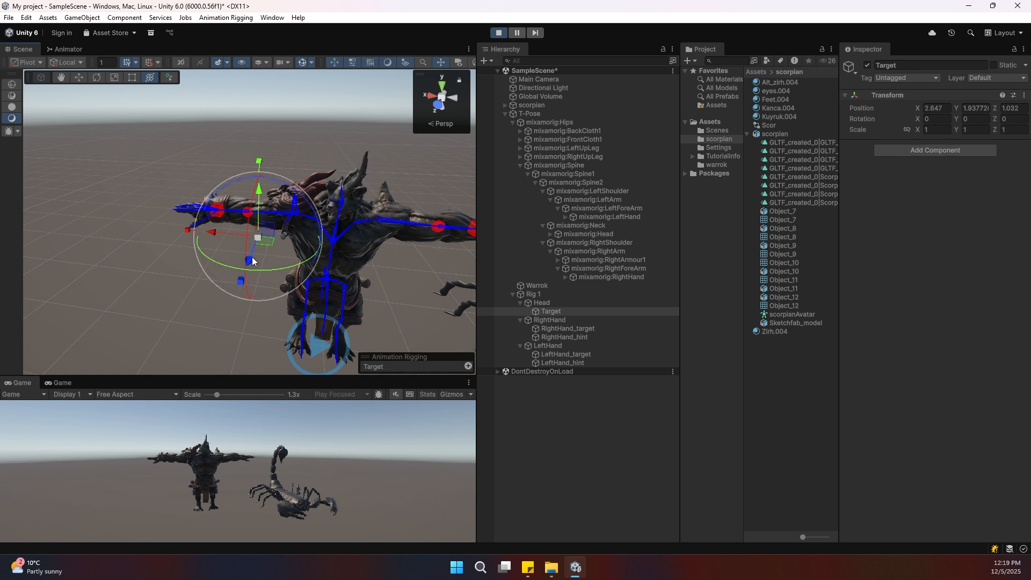
{"action": "left_click", "coordinate": [499, 33]}
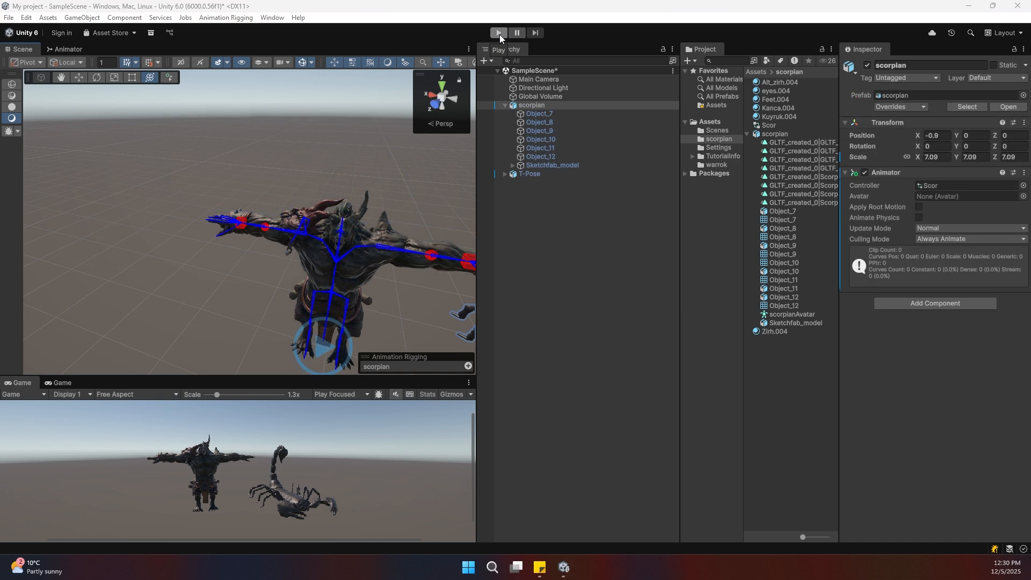
Select the scorpian model and run Bone Renderer Setup on it
{"action": "right_click_drag", "start_coordinate": [310, 287], "coordinate": [500, 291]}
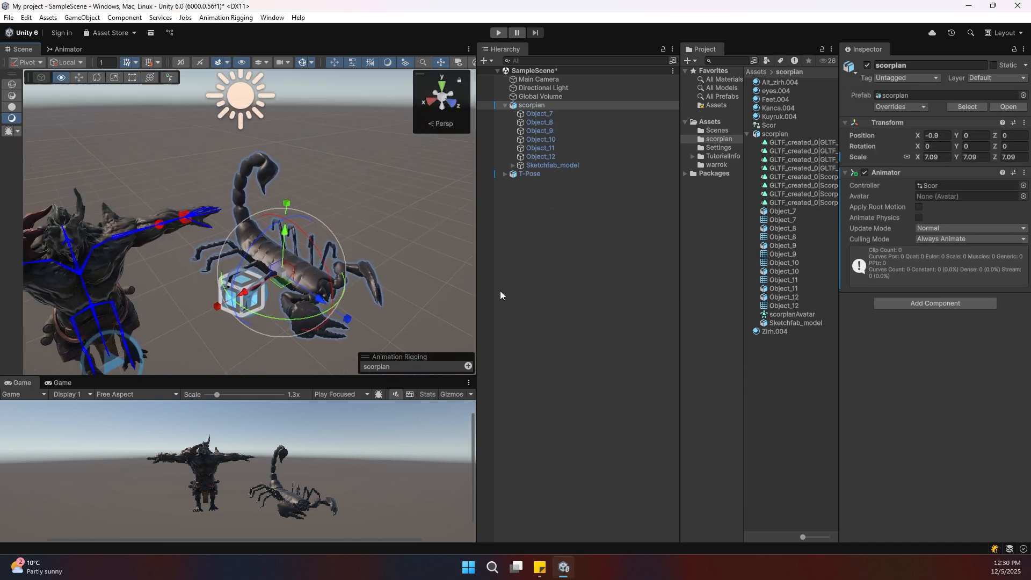
{"action": "left_click", "coordinate": [427, 291]}
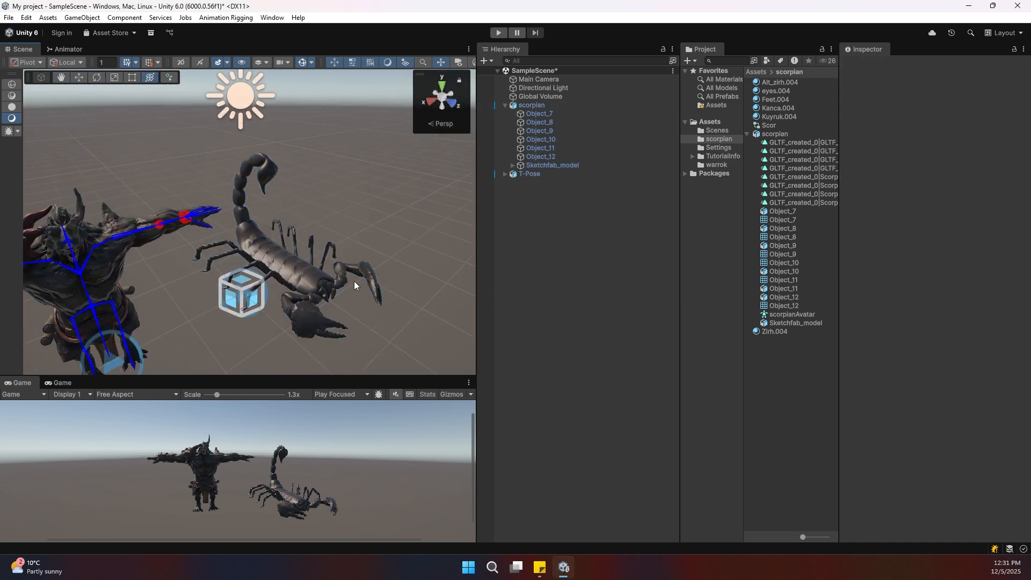
{"action": "left_click", "coordinate": [279, 280]}
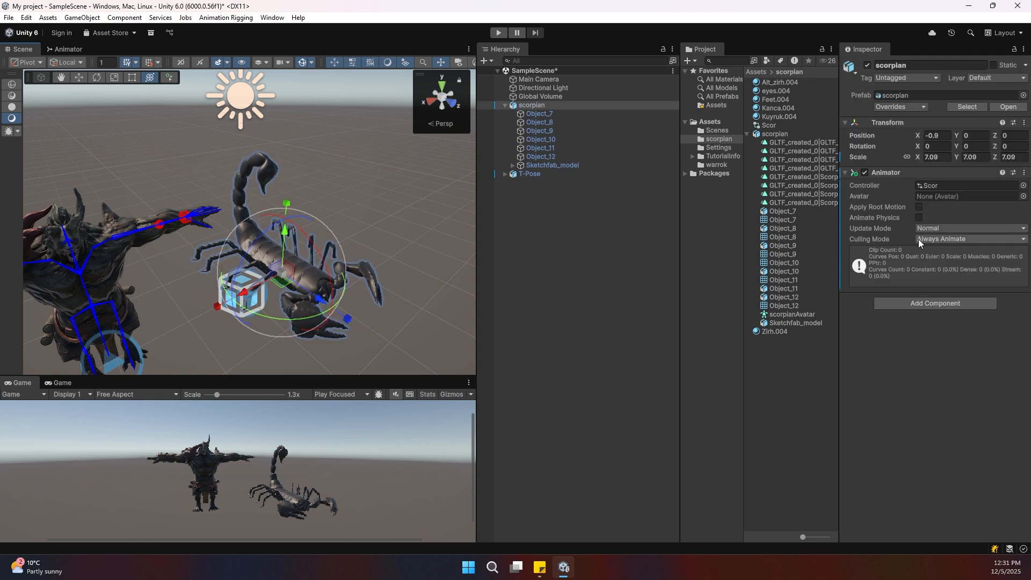
{"action": "left_click", "coordinate": [237, 17]}
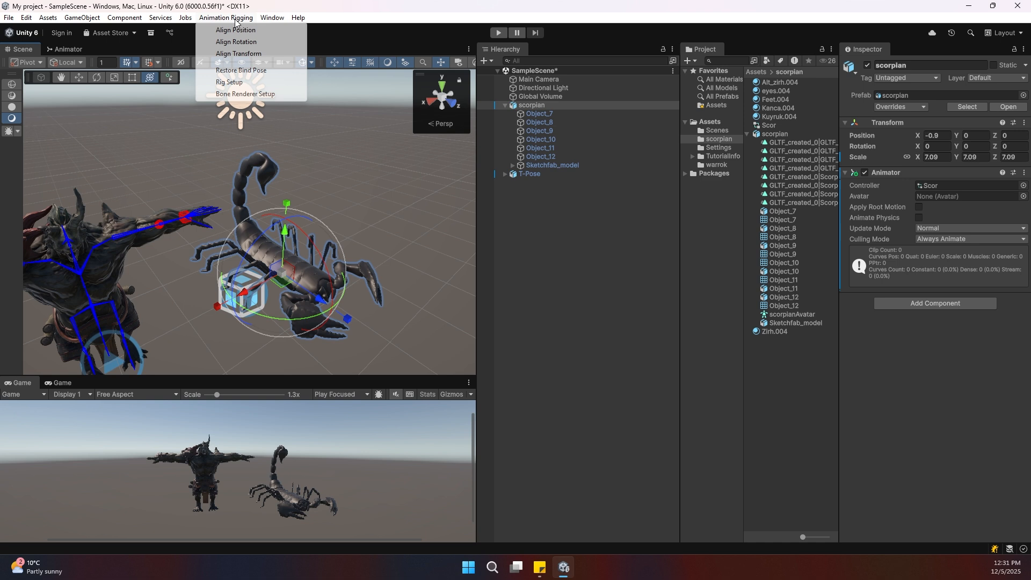
{"action": "left_click", "coordinate": [245, 95]}
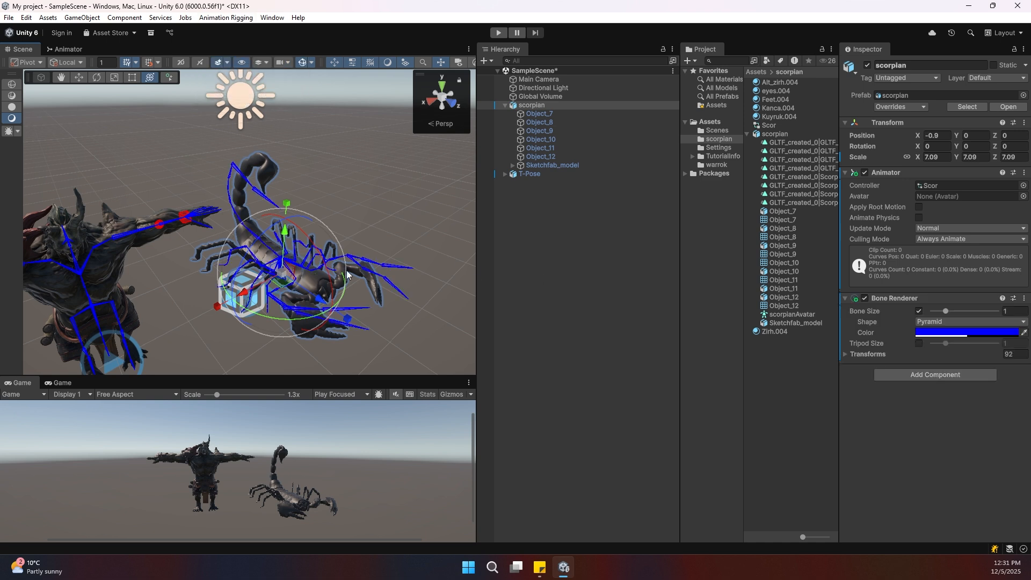
Run Rig Setup on the scorpian model and select its new rig object
{"action": "left_click", "coordinate": [218, 18]}
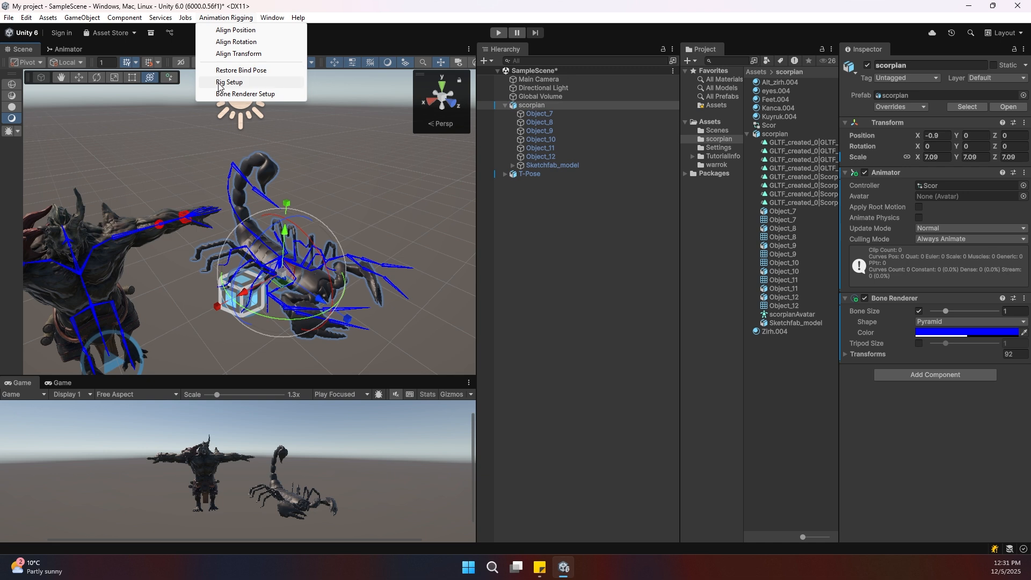
{"action": "left_click", "coordinate": [222, 83]}
{"action": "left_click", "coordinate": [531, 175]}
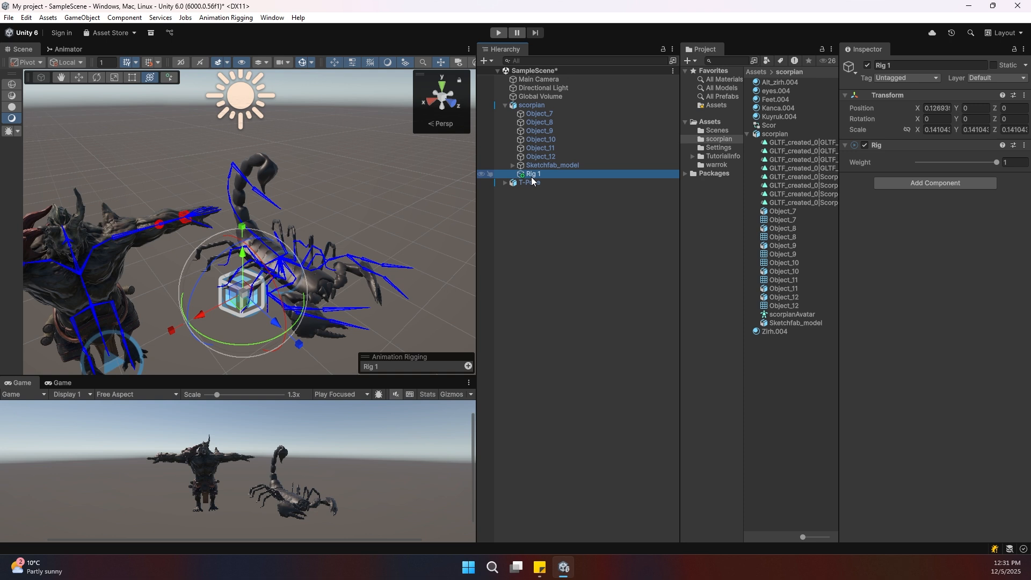
Create an empty child named Tail under the scorpian's rig and add a Chain IK Constraint to it
{"action": "right_click", "coordinate": [531, 180]}
{"action": "left_click", "coordinate": [575, 283]}
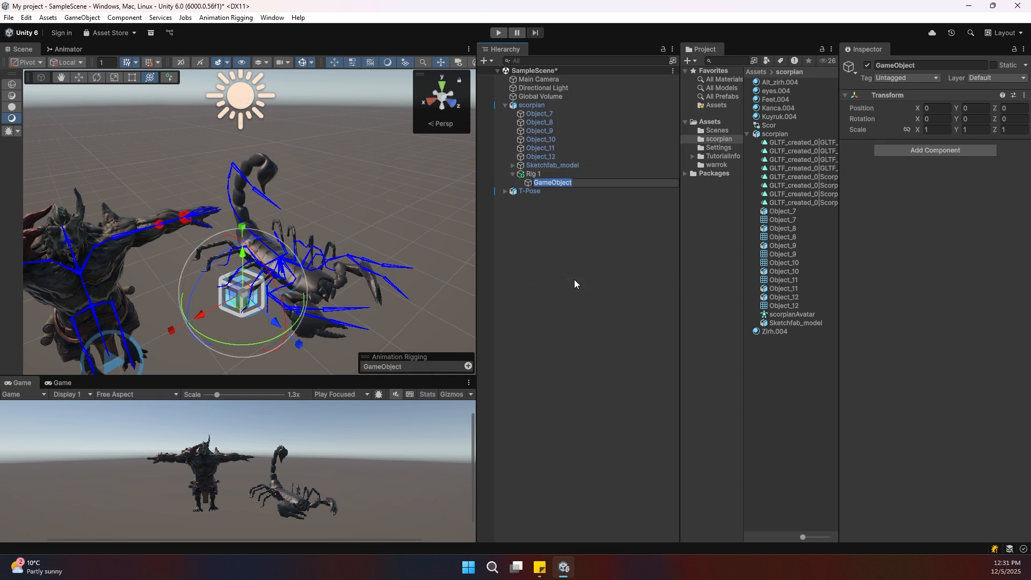
{"action": "type", "text": "Tail"}
{"action": "key", "text": "Return"}
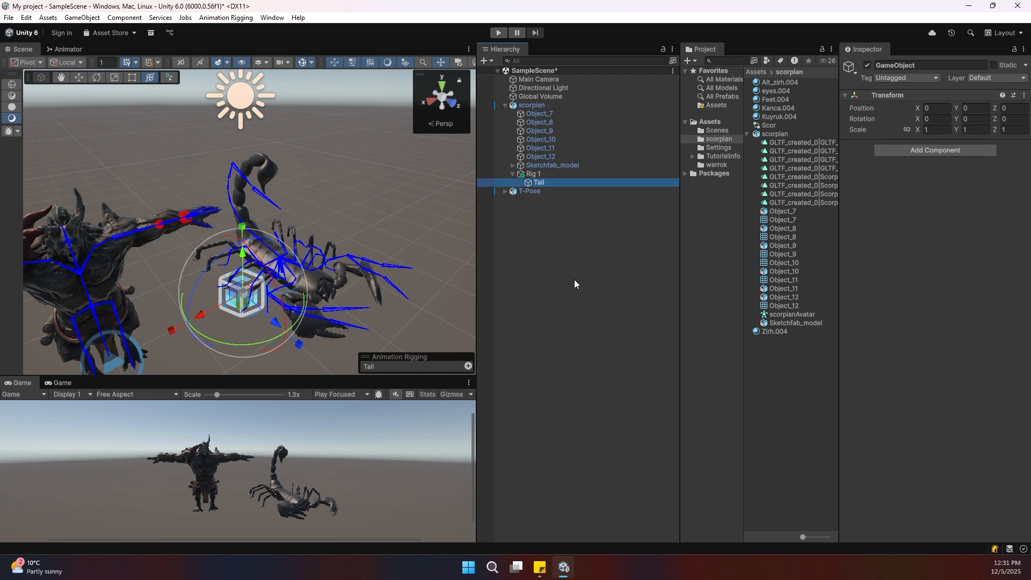
{"action": "left_click", "coordinate": [916, 152]}
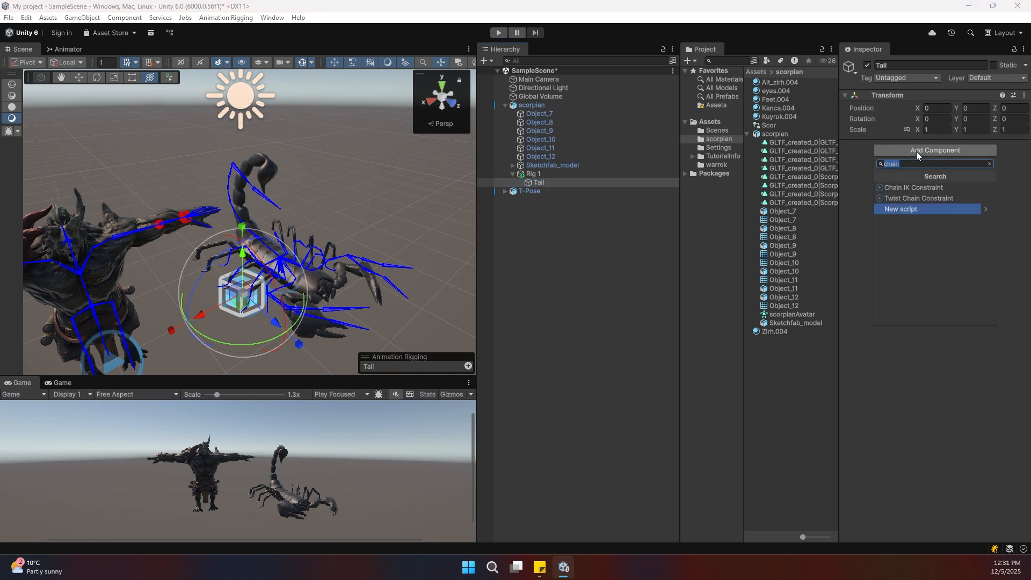
{"action": "left_click", "coordinate": [903, 189]}
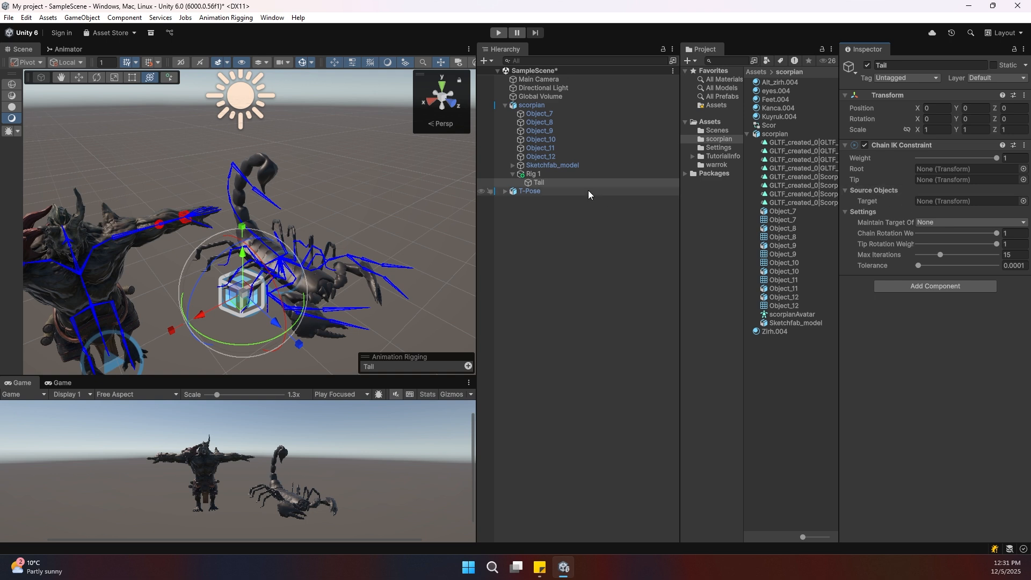
Create an empty child named Target under Tail and assign it as the Chain IK Constraint's target
{"action": "right_click", "coordinate": [543, 184]}
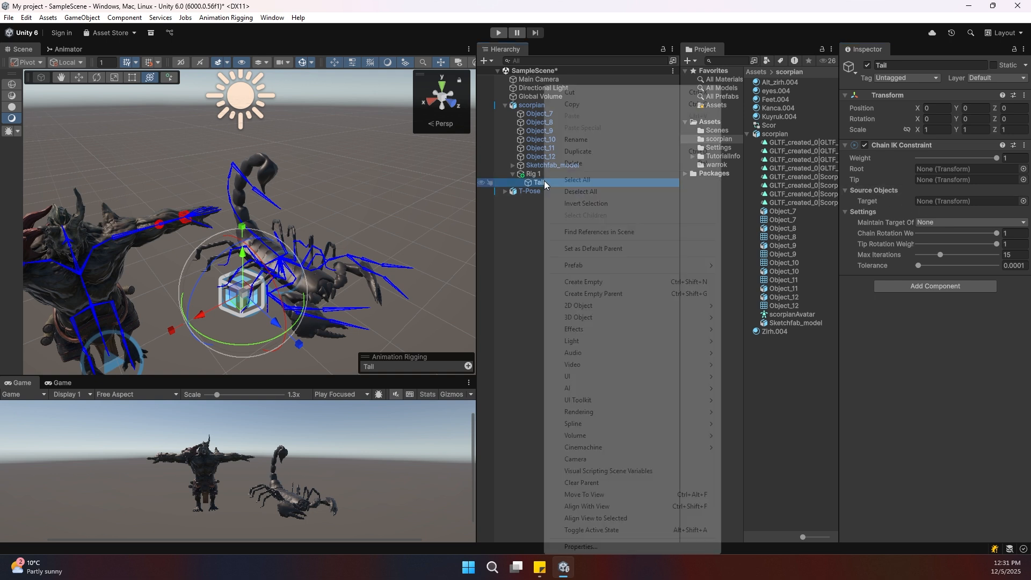
{"action": "left_click", "coordinate": [574, 280]}
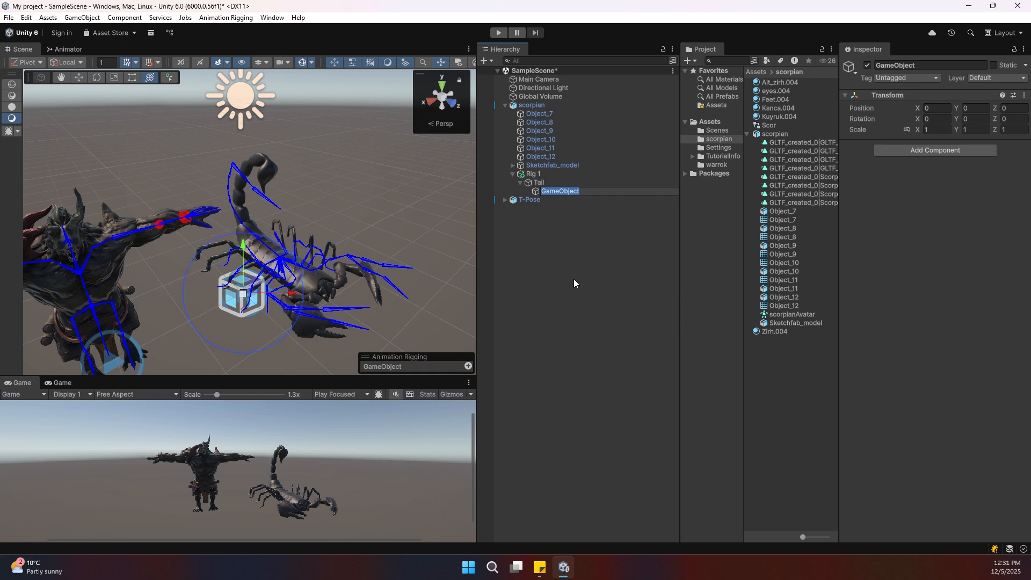
{"action": "type", "text": "Target"}
{"action": "key", "text": "Return"}
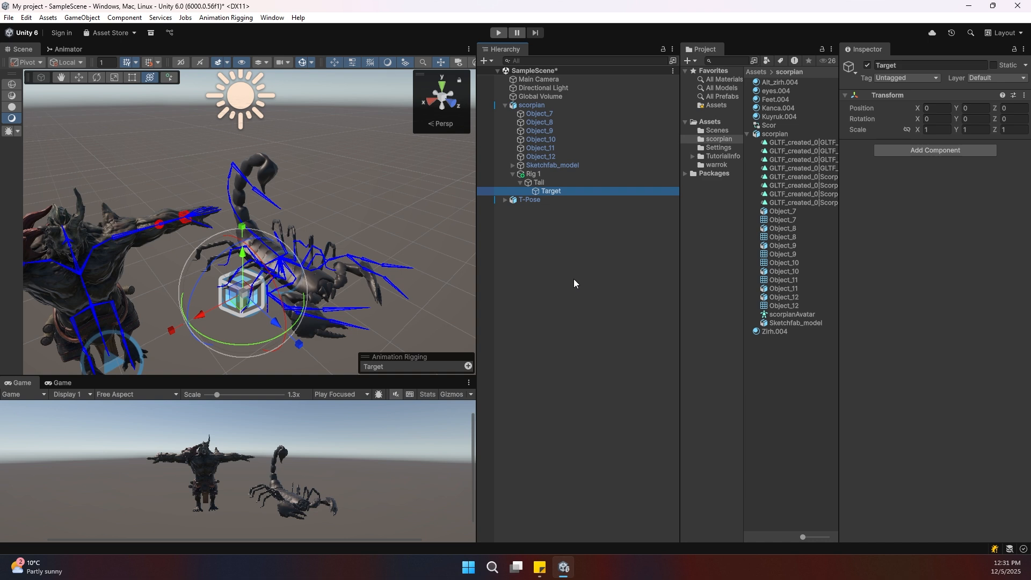
{"action": "left_click", "coordinate": [510, 182]}
{"action": "left_click_drag", "start_coordinate": [551, 191], "coordinate": [940, 202]}
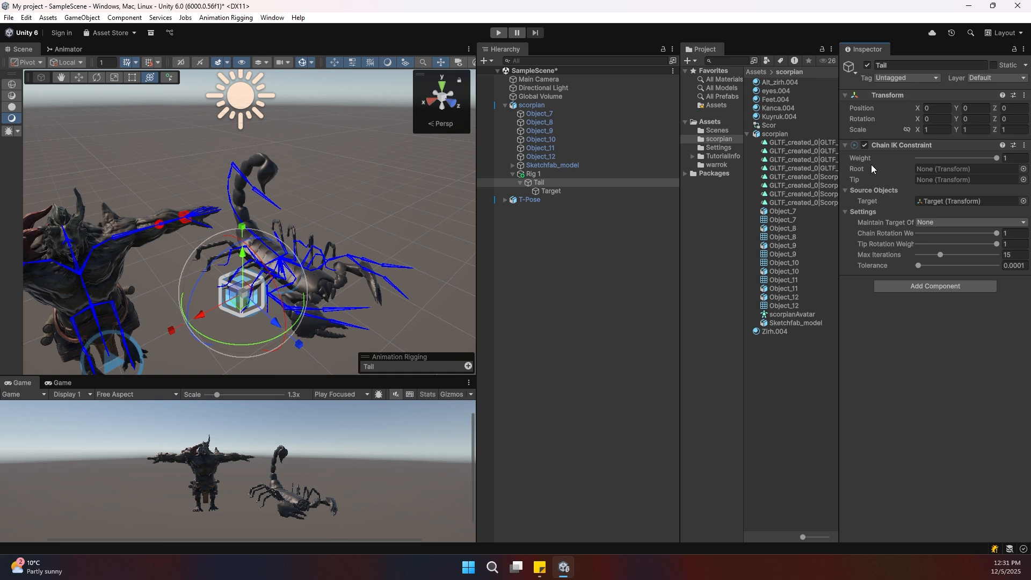
Assign the stinger bone Scorpion_Sting_01_07SHJnt_48 as the tip of Tail's Chain IK Constraint
{"action": "scroll", "coordinate": [320, 172], "scroll_direction": "up", "scroll_amount": 3}
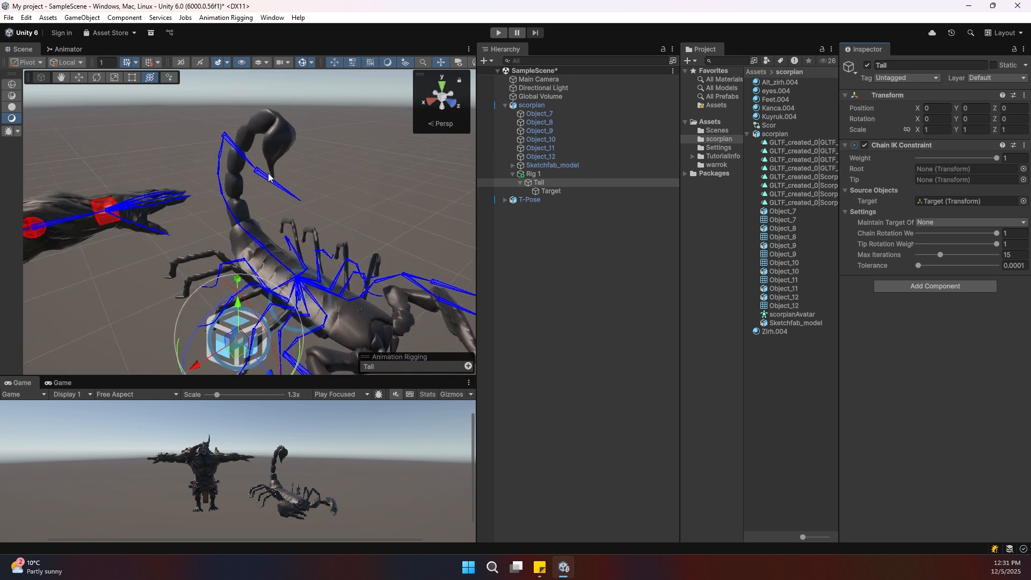
{"action": "left_click", "coordinate": [263, 178]}
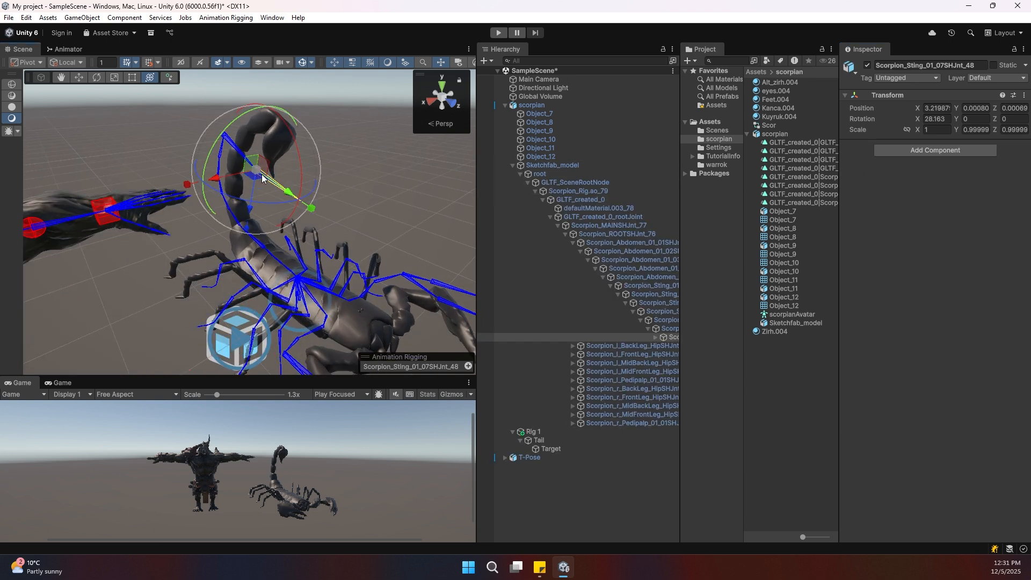
{"action": "left_click", "coordinate": [549, 451]}
{"action": "left_click", "coordinate": [536, 440]}
{"action": "left_click_drag", "start_coordinate": [654, 337], "coordinate": [922, 258]}
{"action": "left_click_drag", "start_coordinate": [922, 186], "coordinate": [930, 181]}
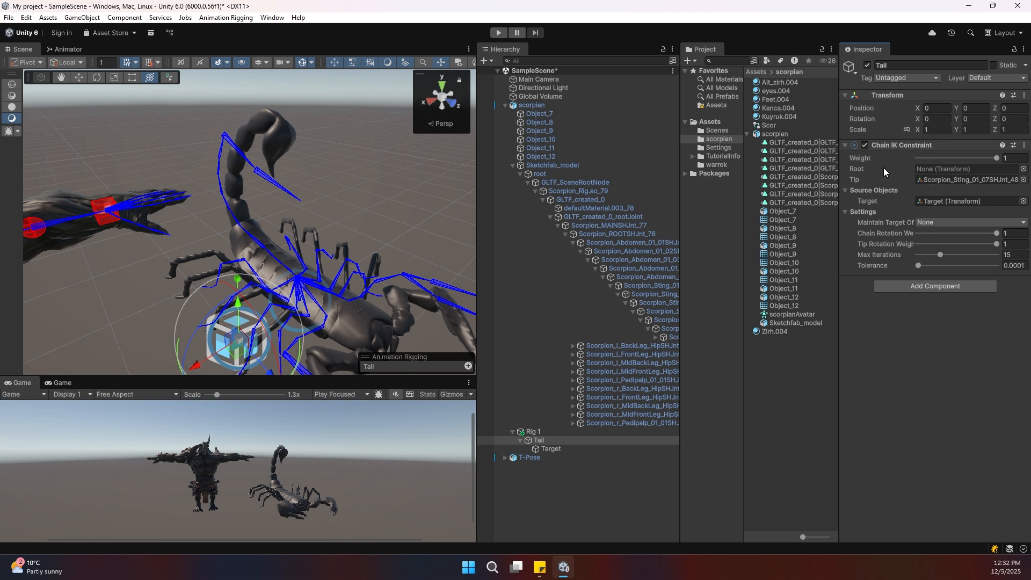
Assign the tail-base bone Scorpion_Abdomen_01_04SHJnt_56 as the root of Tail's Chain IK Constraint
{"action": "scroll", "coordinate": [250, 196], "scroll_direction": "up", "scroll_amount": 6}
{"action": "middle_click_drag", "start_coordinate": [208, 203], "coordinate": [256, 224]}
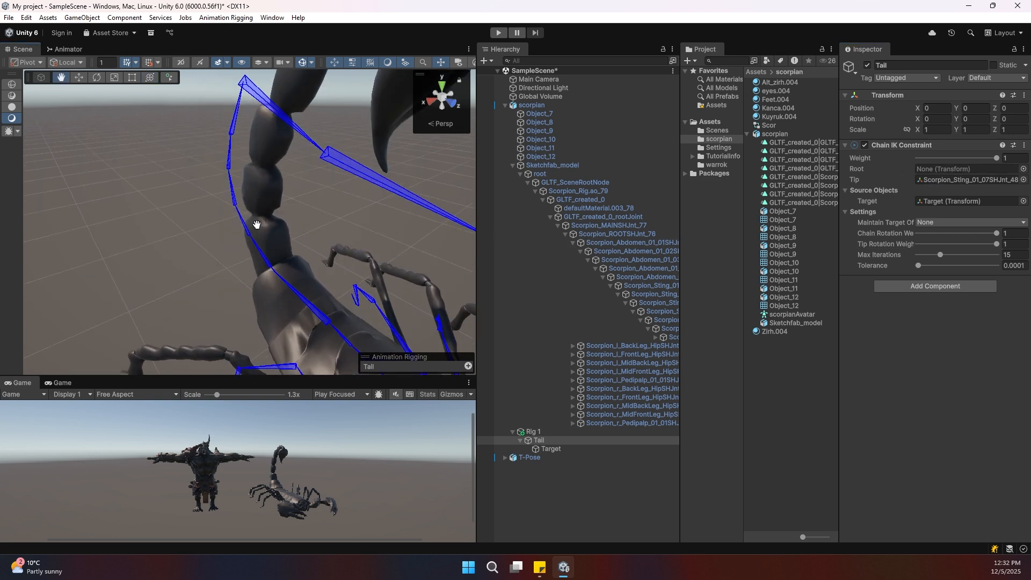
{"action": "scroll", "coordinate": [321, 197], "scroll_direction": "down", "scroll_amount": 2}
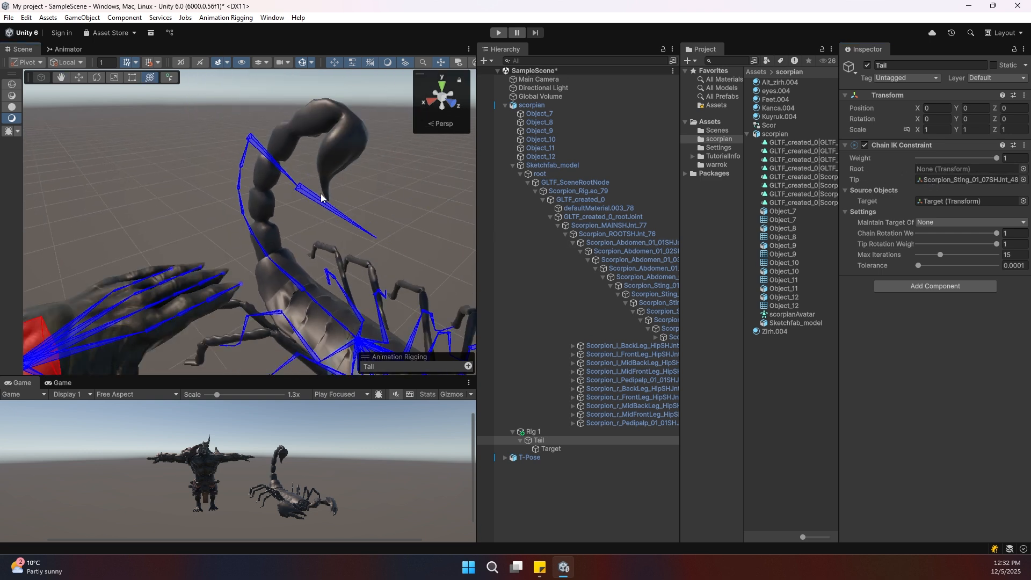
{"action": "left_click", "coordinate": [257, 246]}
{"action": "scroll", "coordinate": [264, 273], "scroll_direction": "up", "scroll_amount": 2}
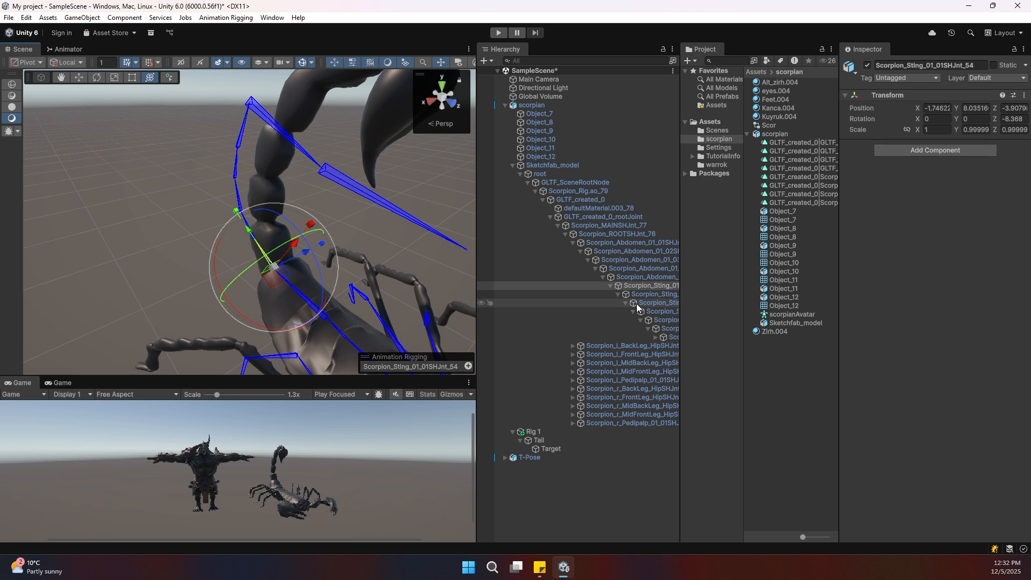
{"action": "left_click", "coordinate": [556, 449]}
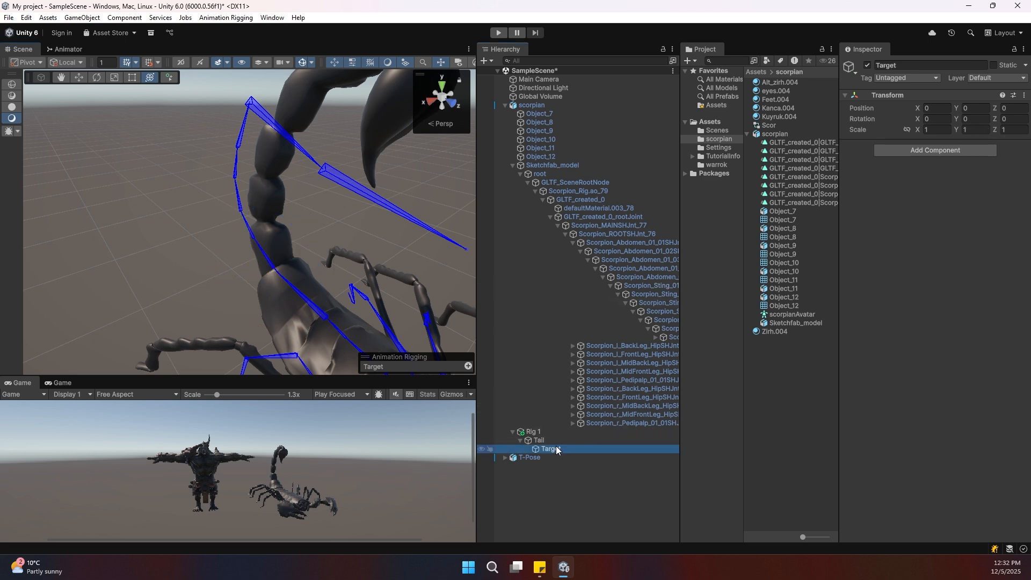
{"action": "left_click", "coordinate": [290, 282]}
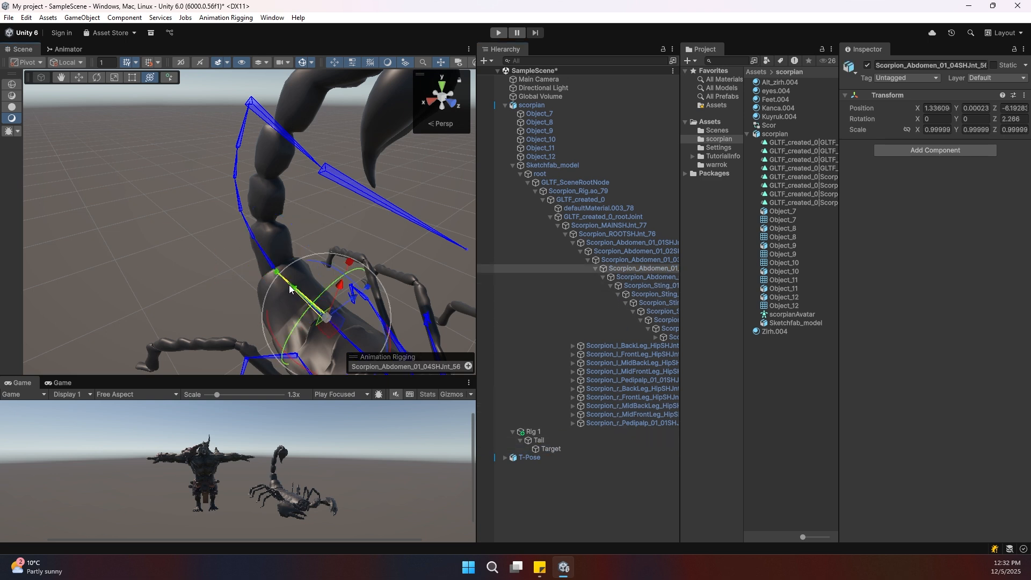
{"action": "left_click", "coordinate": [550, 441]}
{"action": "left_click_drag", "start_coordinate": [661, 269], "coordinate": [944, 172]}
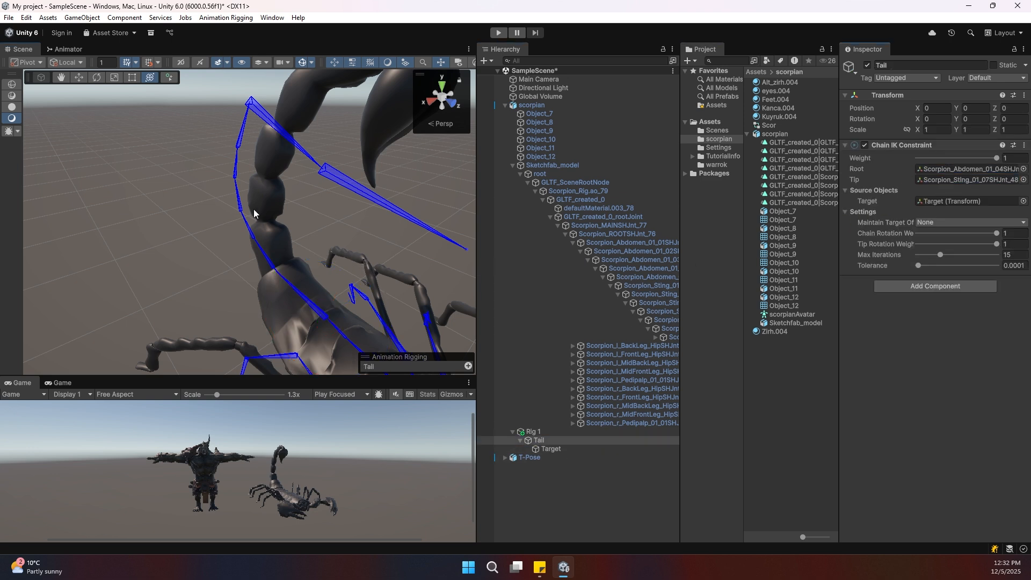
Enter Play mode and raise the tail's Target to about Y 2.075 to test the chain
{"action": "scroll", "coordinate": [256, 214], "scroll_direction": "down", "scroll_amount": 3}
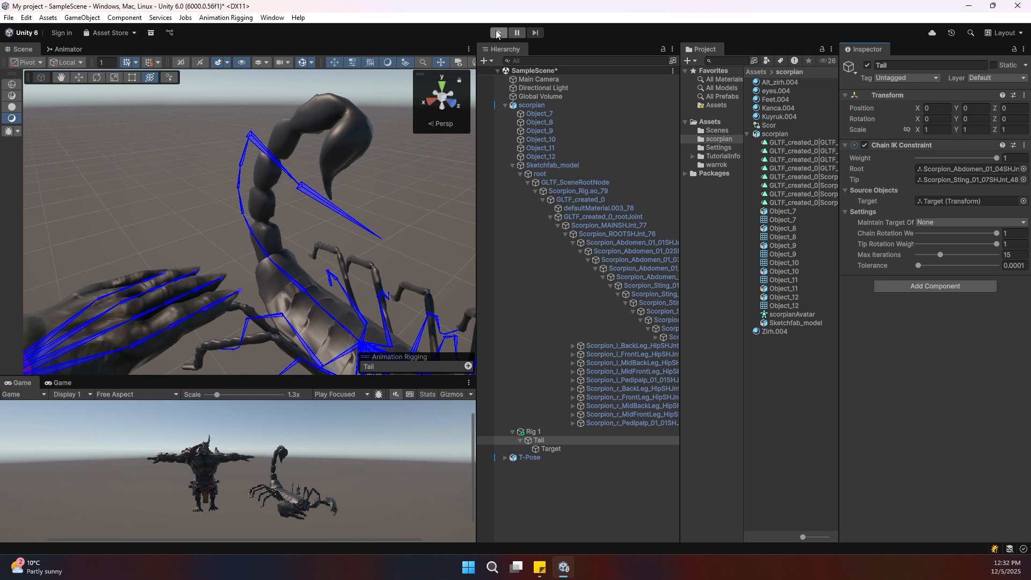
{"action": "left_click", "coordinate": [498, 32]}
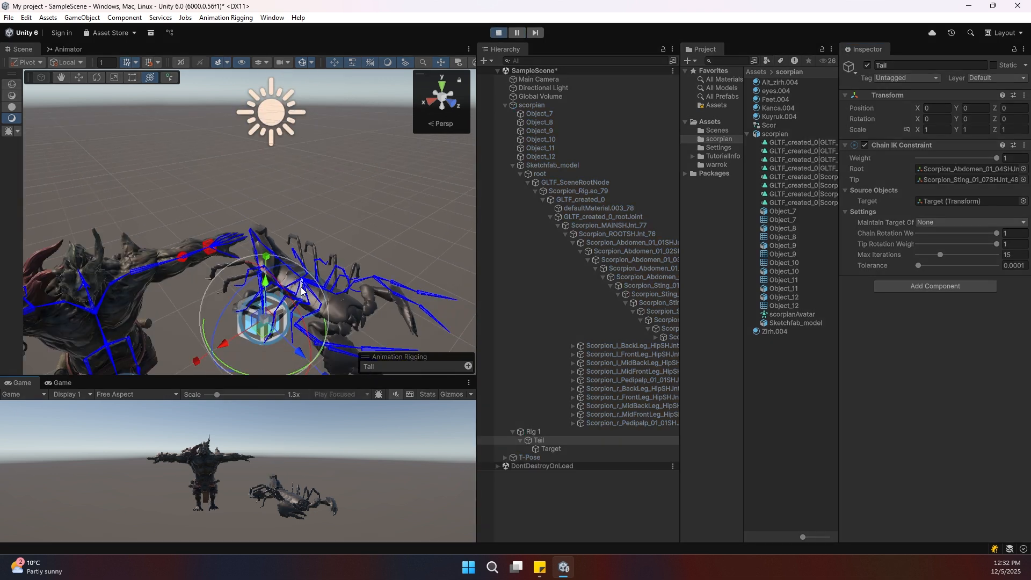
{"action": "left_click", "coordinate": [543, 449]}
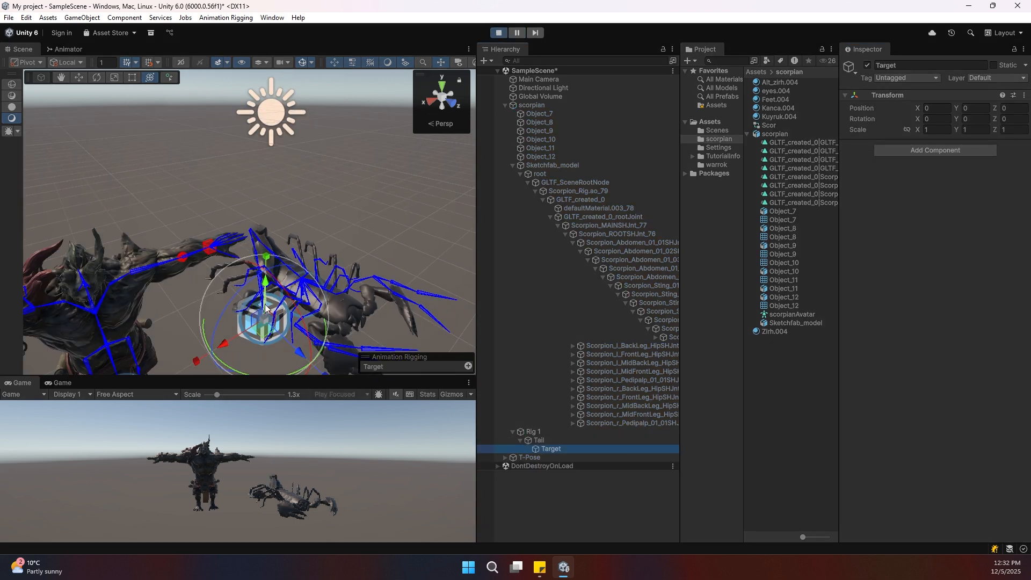
{"action": "left_click_drag", "start_coordinate": [267, 292], "coordinate": [293, 156]}
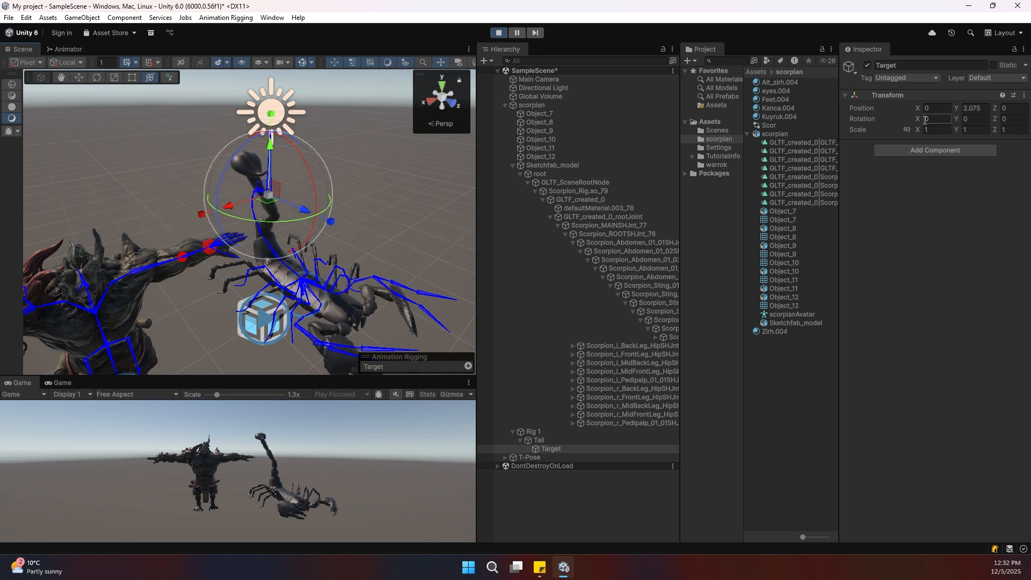
Rotate the tail's Target around X and set its X rotation to 90 to curl the stinger forward
{"action": "left_click_drag", "start_coordinate": [918, 119], "coordinate": [189, 261]}
{"action": "middle_click_drag", "start_coordinate": [189, 261], "coordinate": [392, 231]}
{"action": "right_click_drag", "start_coordinate": [391, 230], "coordinate": [416, 215]}
{"action": "middle_click_drag", "start_coordinate": [416, 214], "coordinate": [363, 226]}
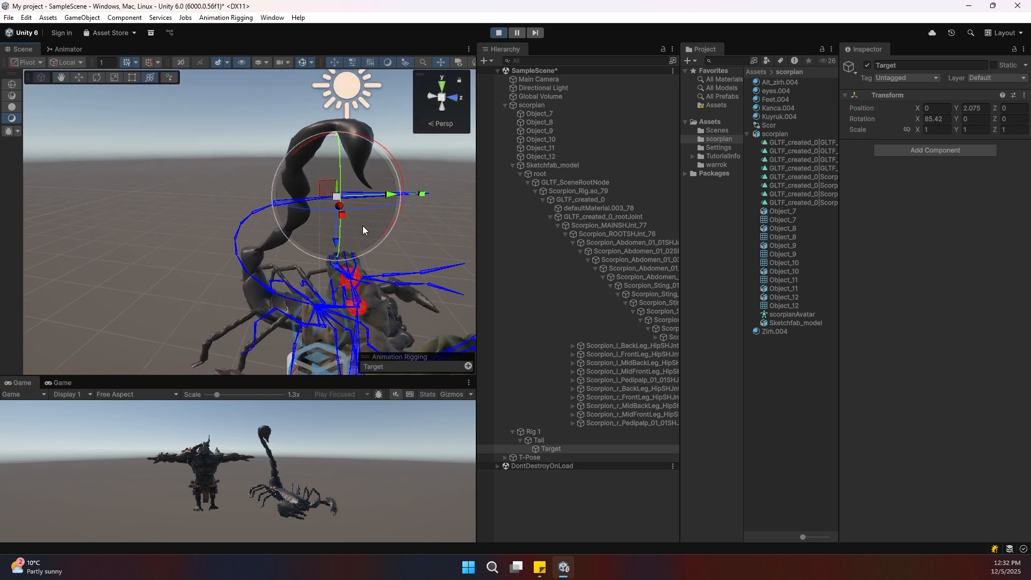
{"action": "left_click", "coordinate": [929, 119]}
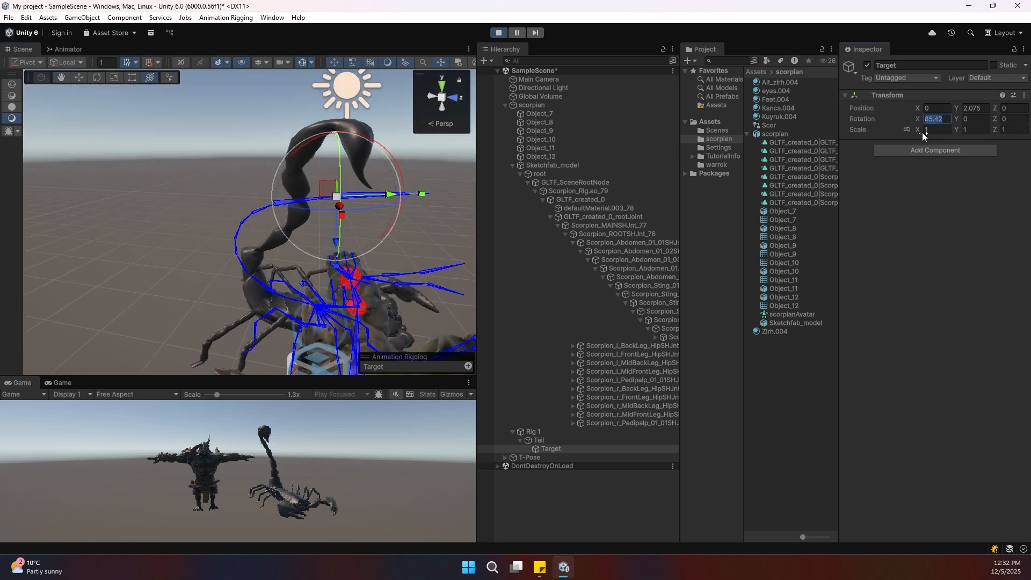
{"action": "type", "text": "90"}
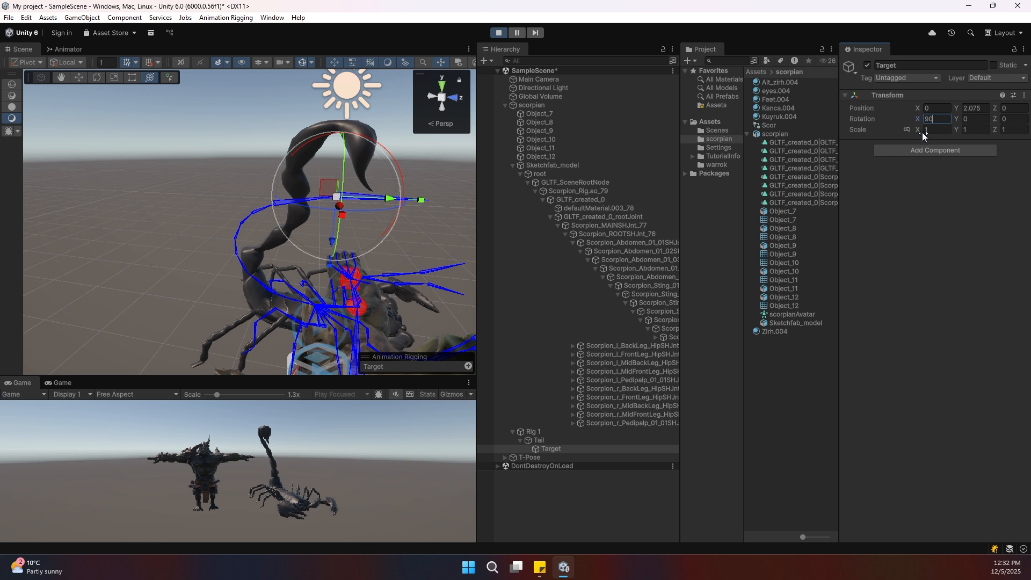
Move the tail's Target to about Y 2.172, Z 1.074 and adjust its X rotation to about 72.23
{"action": "left_click", "coordinate": [561, 448]}
{"action": "left_click_drag", "start_coordinate": [400, 200], "coordinate": [284, 237]}
{"action": "left_click_drag", "start_coordinate": [239, 183], "coordinate": [305, 175]}
{"action": "right_click_drag", "start_coordinate": [357, 187], "coordinate": [281, 218]}
{"action": "left_click_drag", "start_coordinate": [281, 218], "coordinate": [359, 314]}
{"action": "key", "text": "e"}
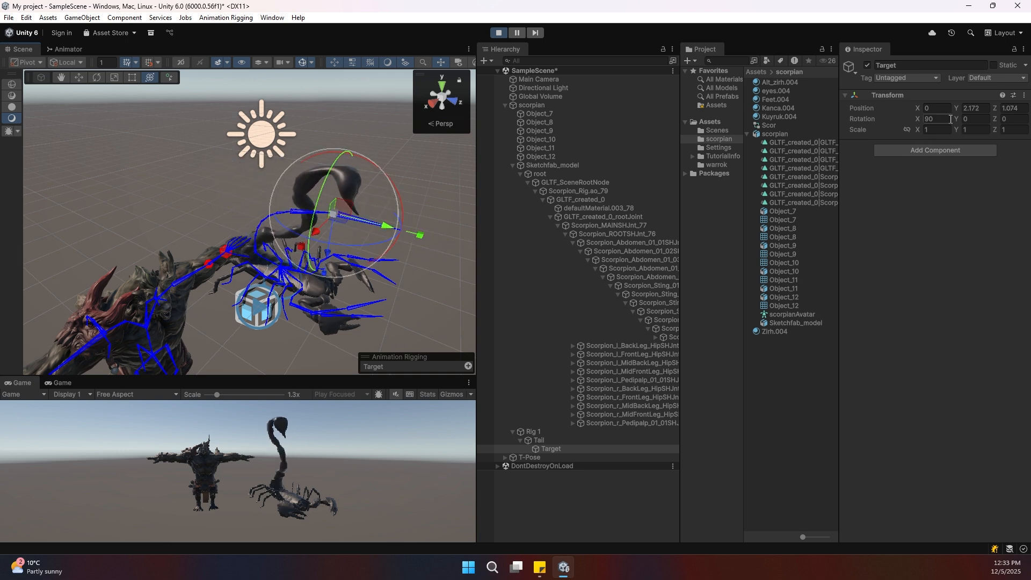
{"action": "left_click_drag", "start_coordinate": [918, 120], "coordinate": [593, 219]}
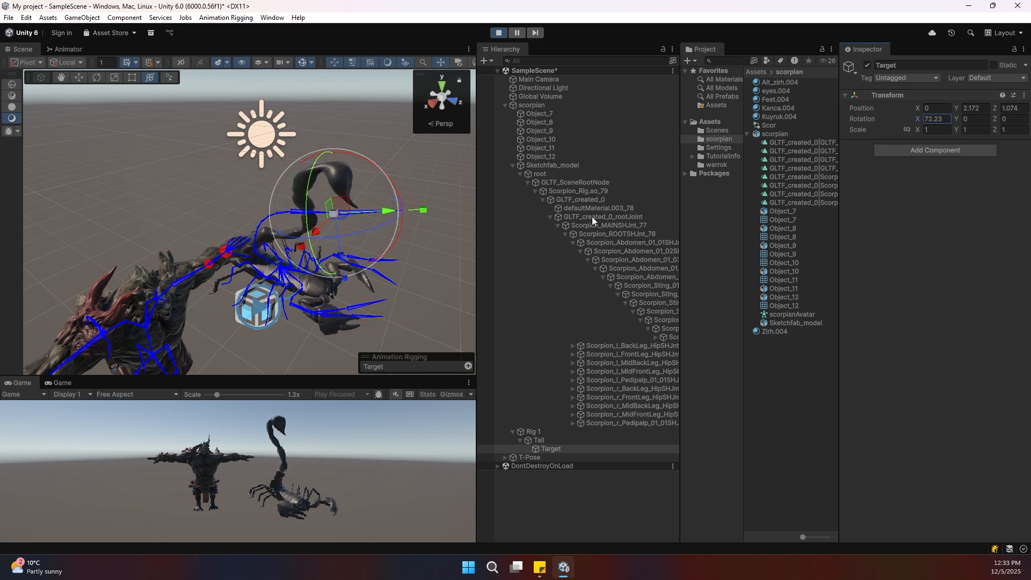